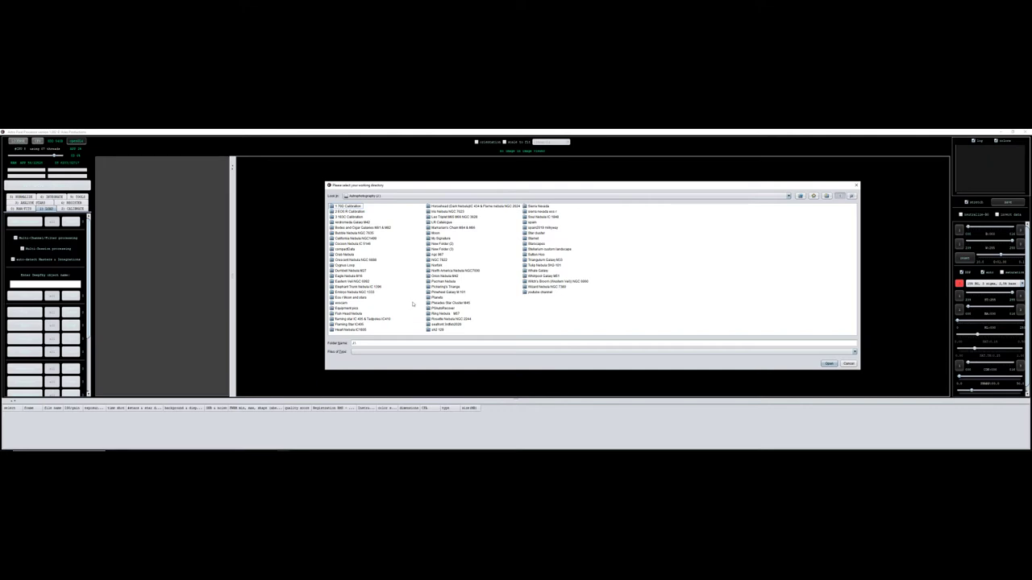
Set the Embryo Nebula NGC 1333 folder as the working directory.
double_click(360, 292)
double_click(348, 293)
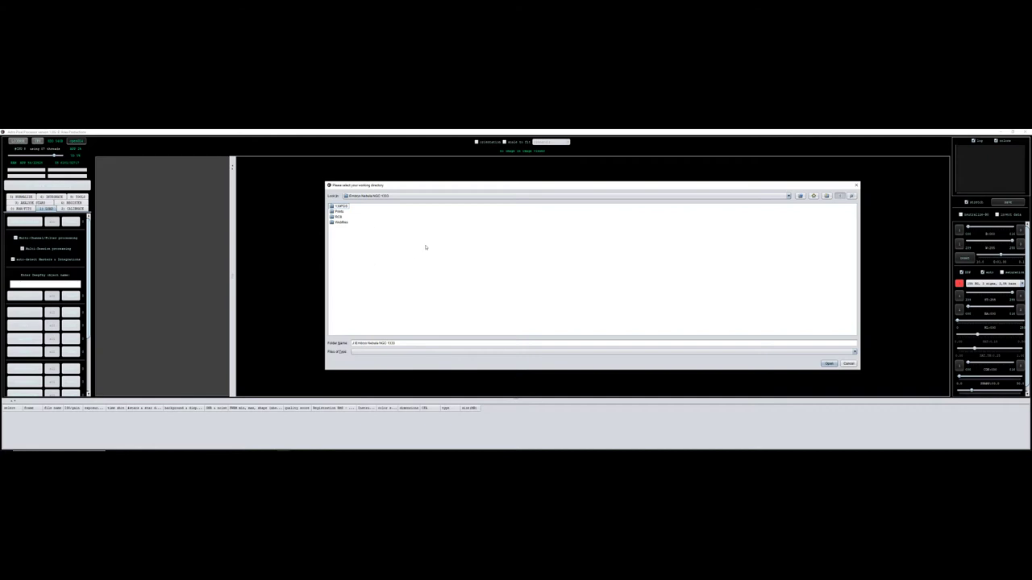
click(830, 365)
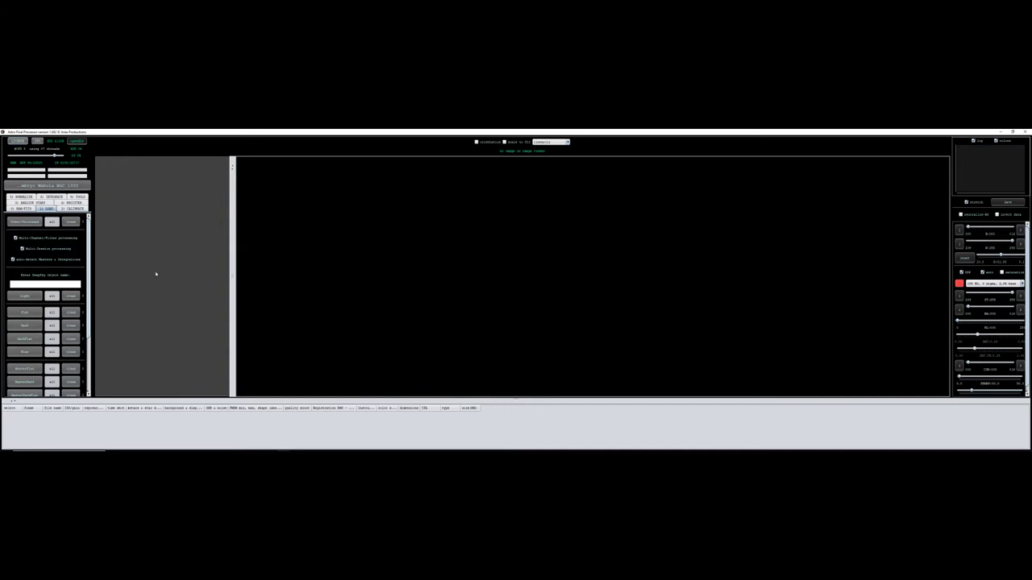
Raise the processing resource allocation to its maximum.
drag(54, 155, 83, 158)
click(24, 222)
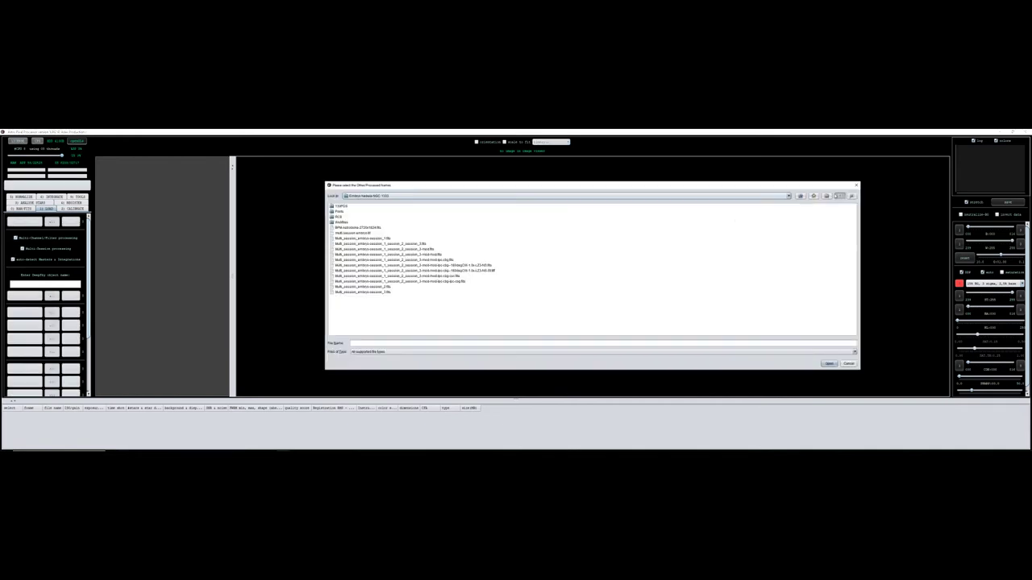
click(856, 186)
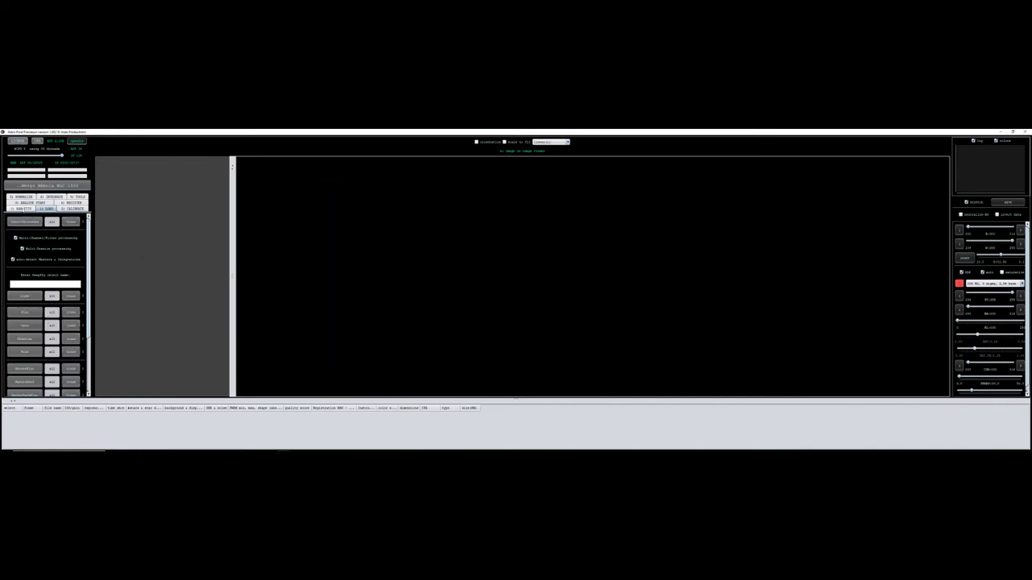
Set the Bayer pattern for the raw and FITS frames to RGGB.
click(23, 208)
click(83, 278)
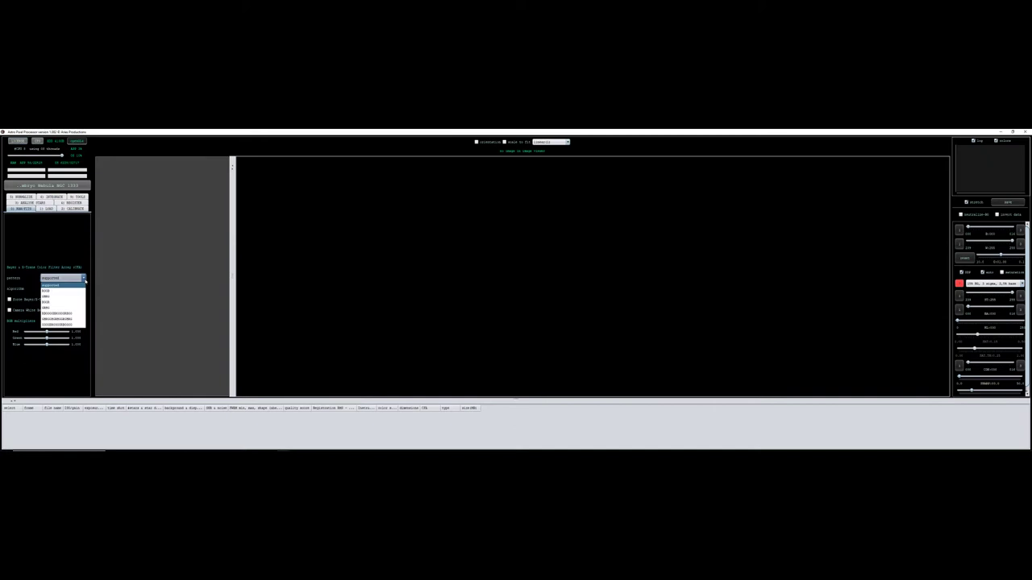
click(45, 291)
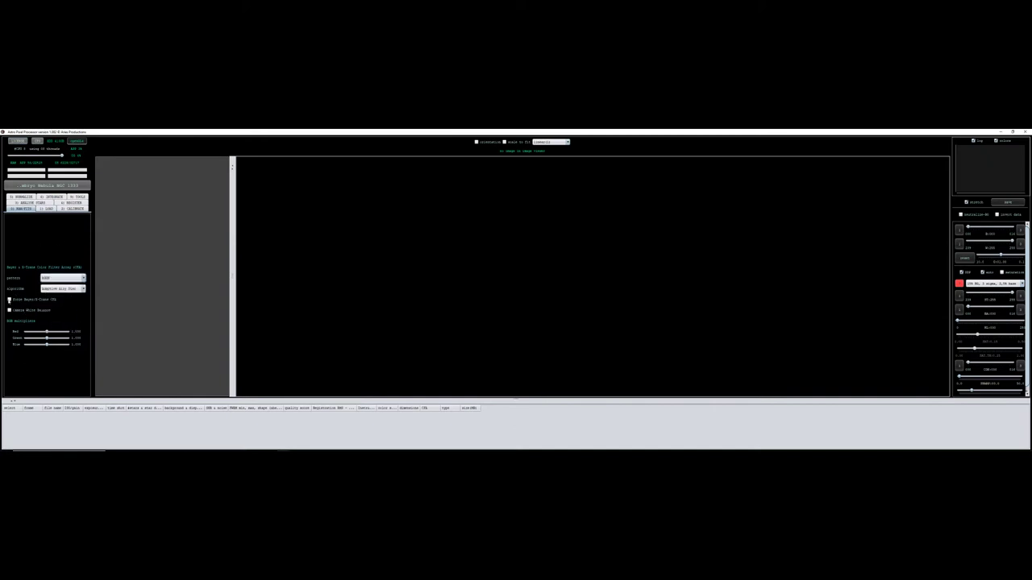
Disable multi-channel/filter processing for loading, and name the deep-sky object "multisession embryo".
click(46, 209)
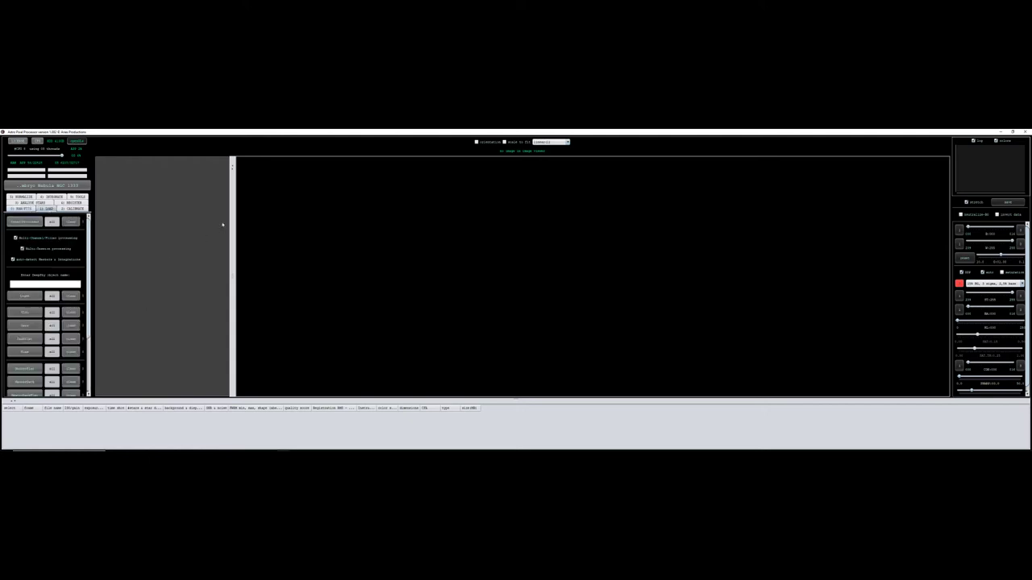
click(16, 238)
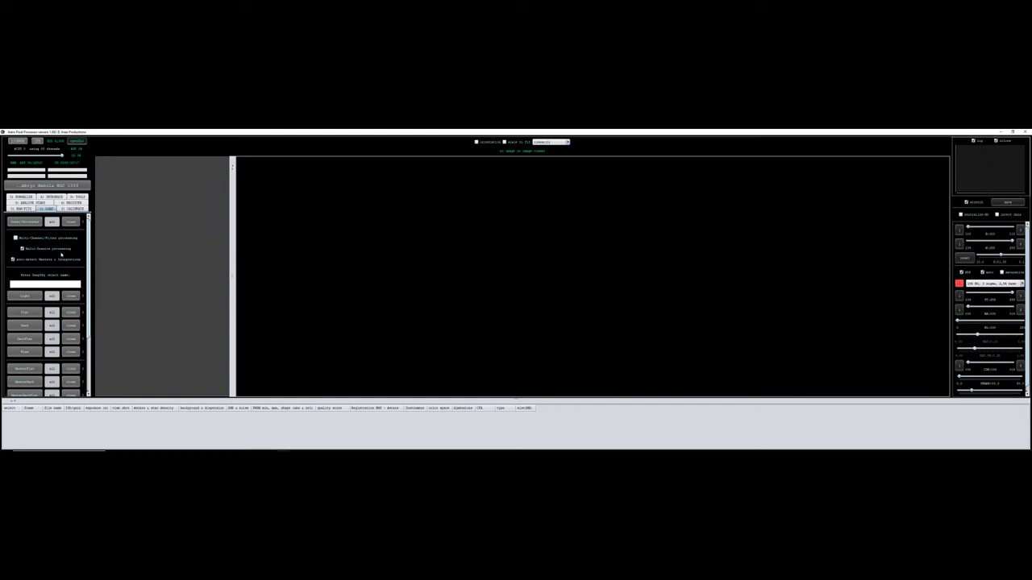
click(42, 285)
Load all the L_ Bin1x1 300 s light frames from the 130PDS subfolder and assign them to session 1.
click(25, 296)
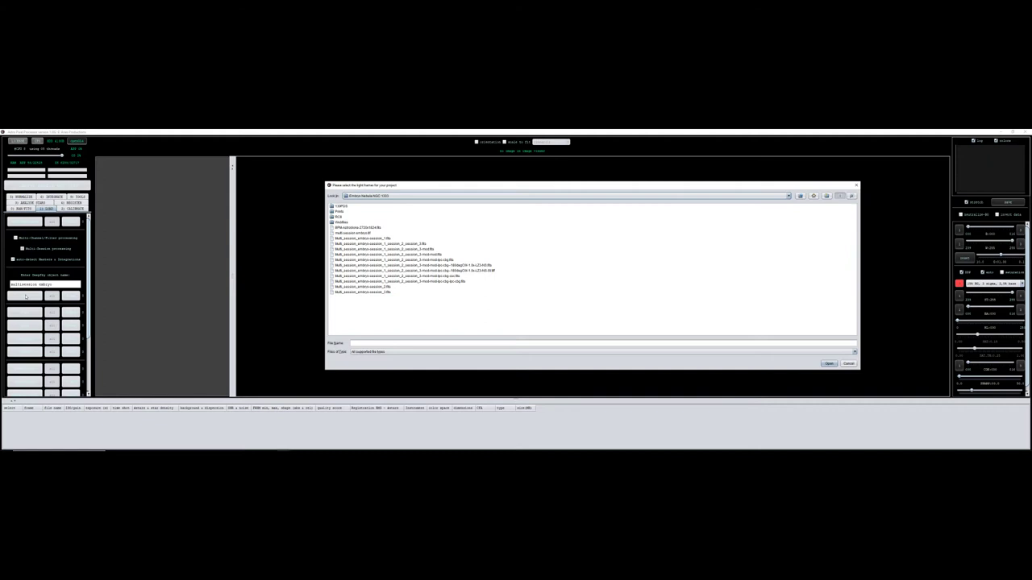
click(342, 206)
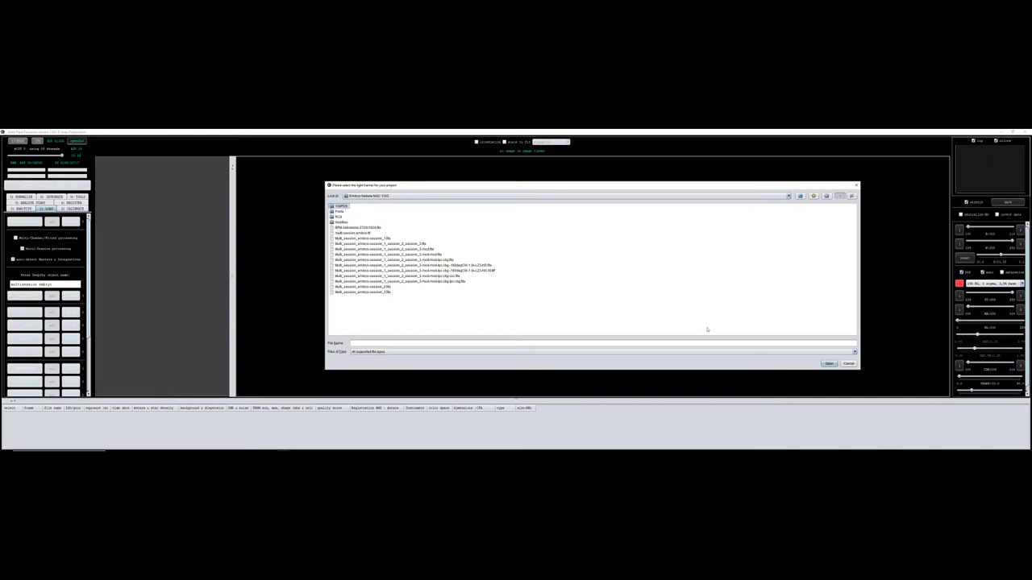
click(829, 363)
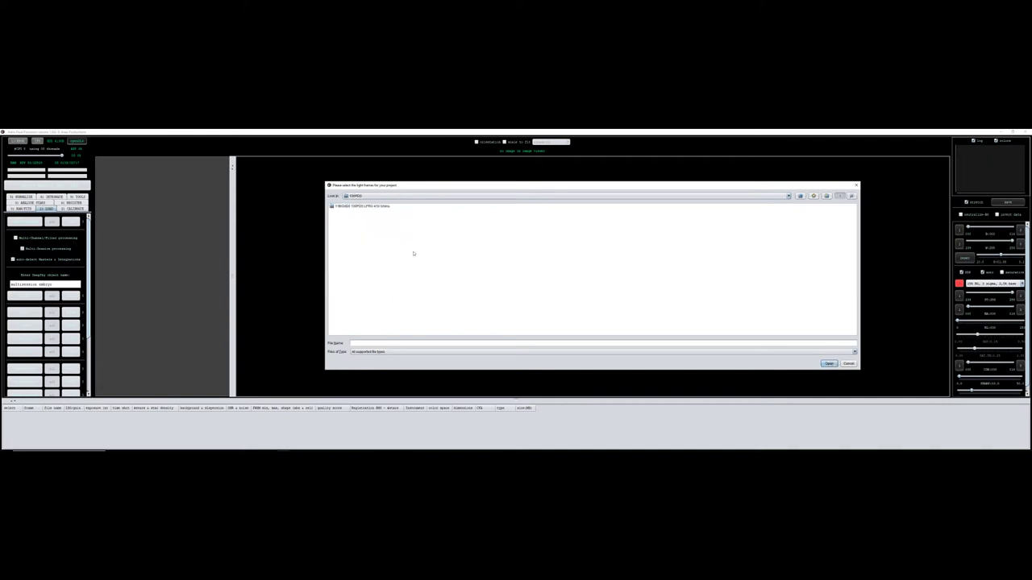
double_click(360, 206)
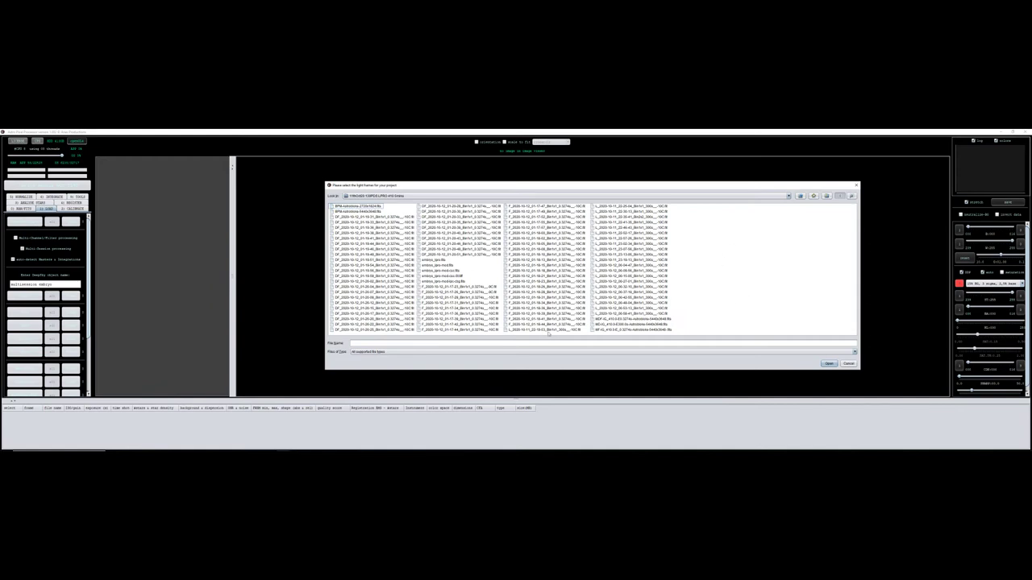
click(546, 330)
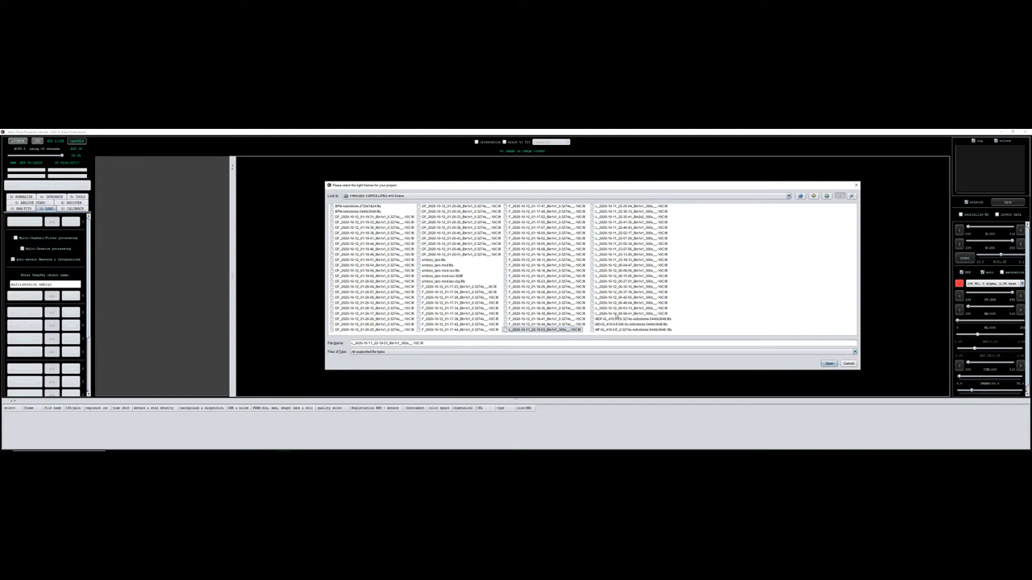
shift+click(629, 314)
click(827, 364)
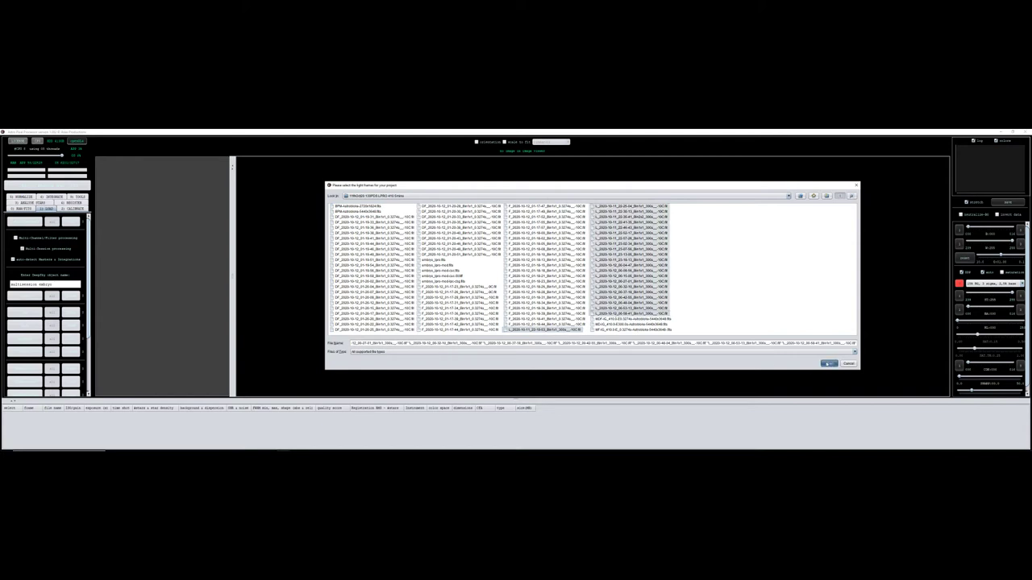
click(549, 274)
click(652, 326)
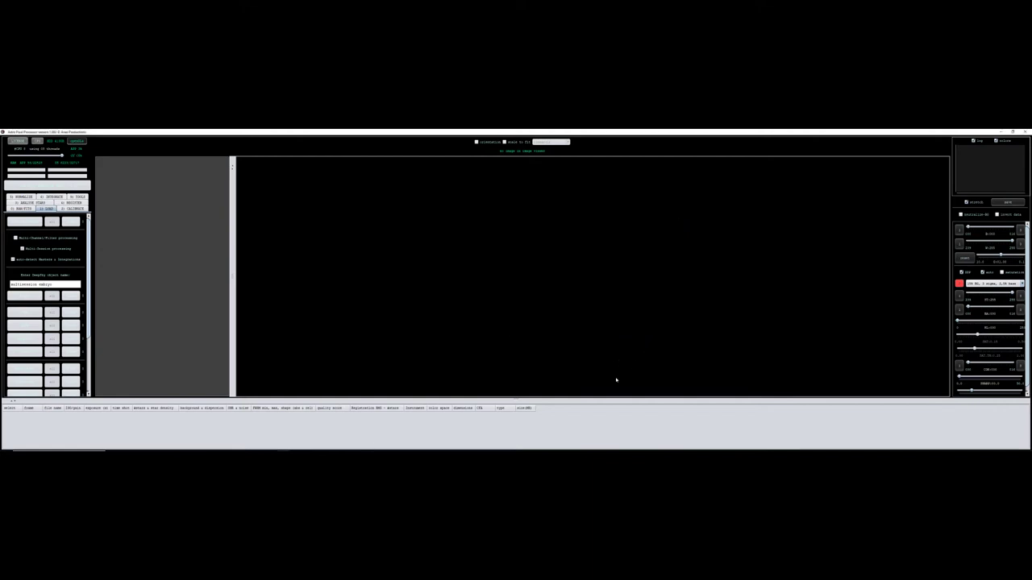
Load the 130PDS master flat (MF) and master dark (MD) files, assigning both to session 1.
click(24, 313)
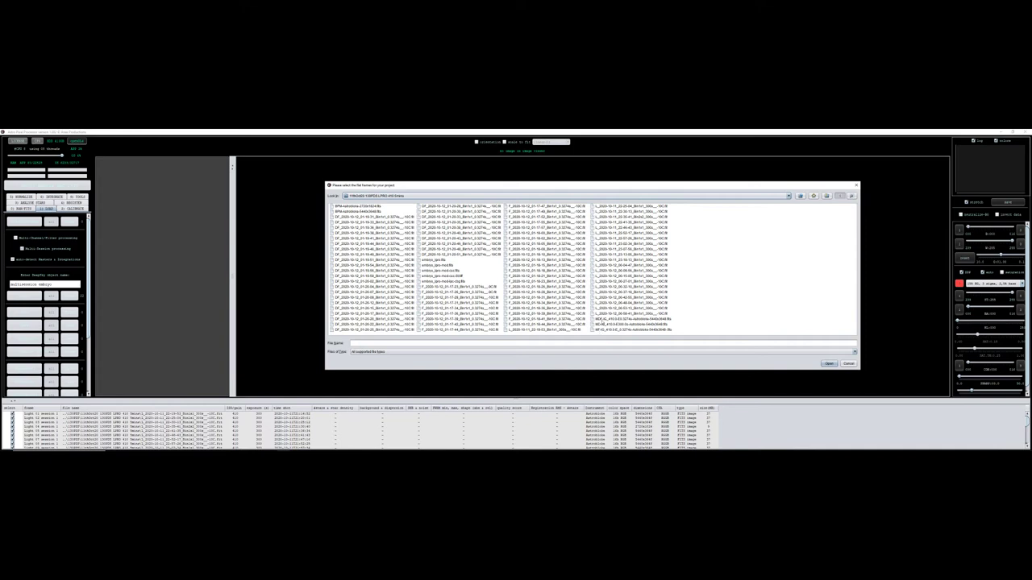
double_click(604, 330)
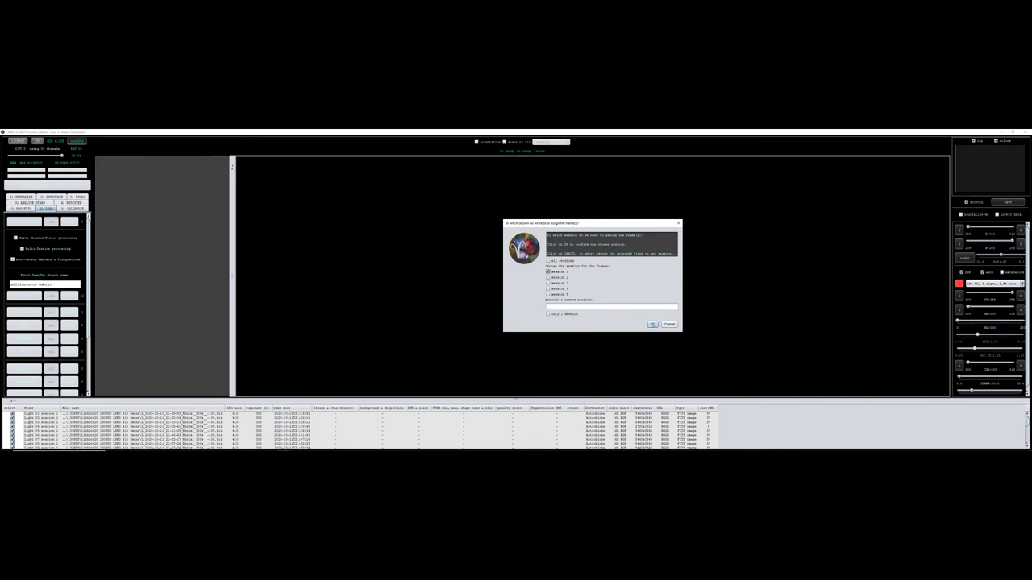
click(652, 324)
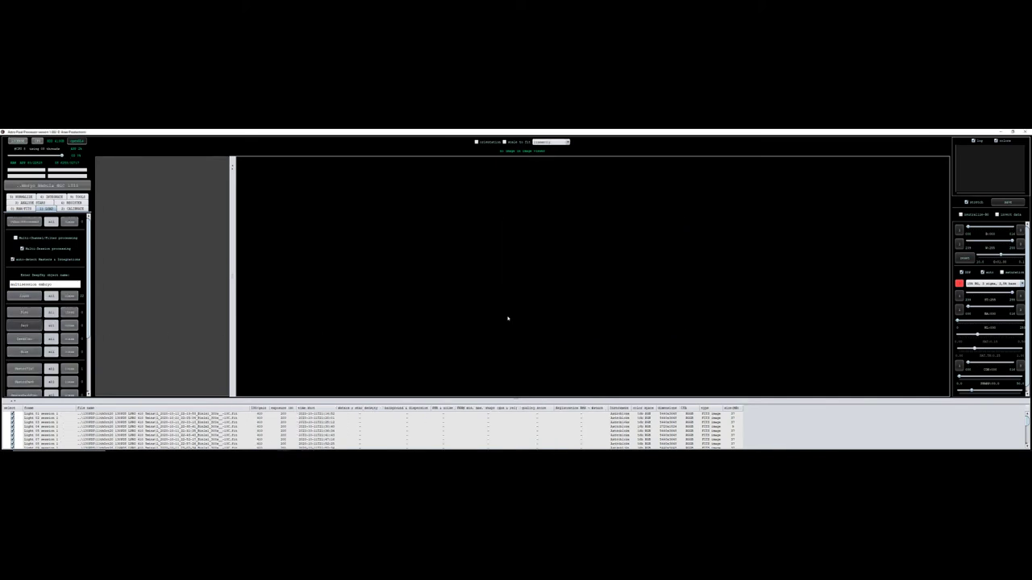
double_click(623, 324)
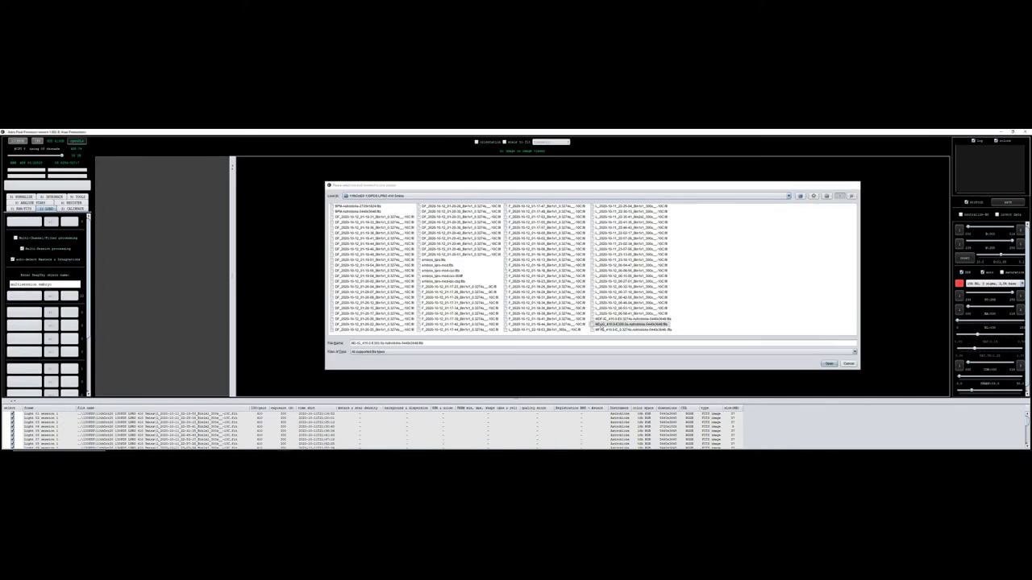
click(653, 324)
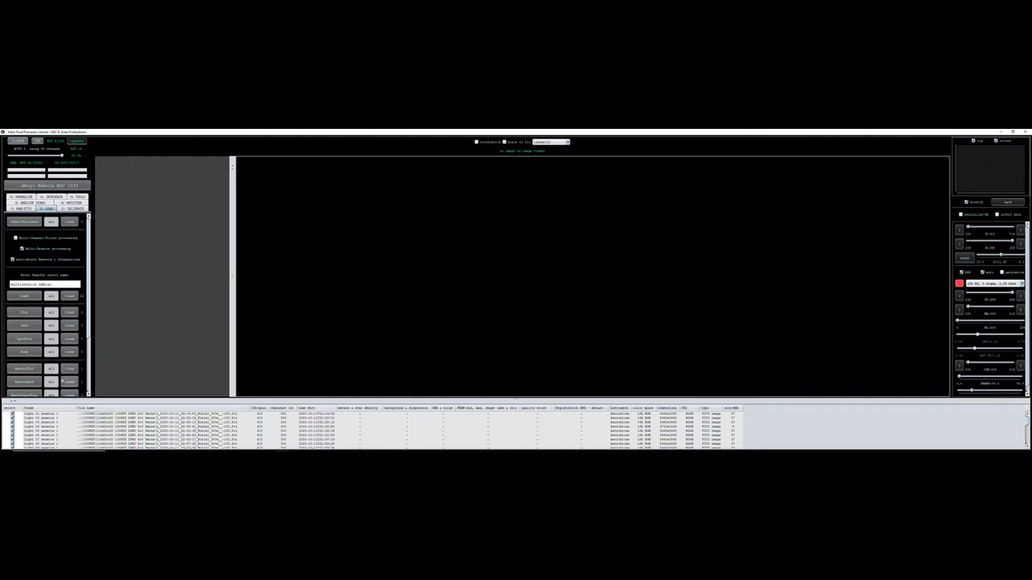
Load the 130PDS master dark flat (MDF) file as a dark flat and assign it to session 1.
click(25, 339)
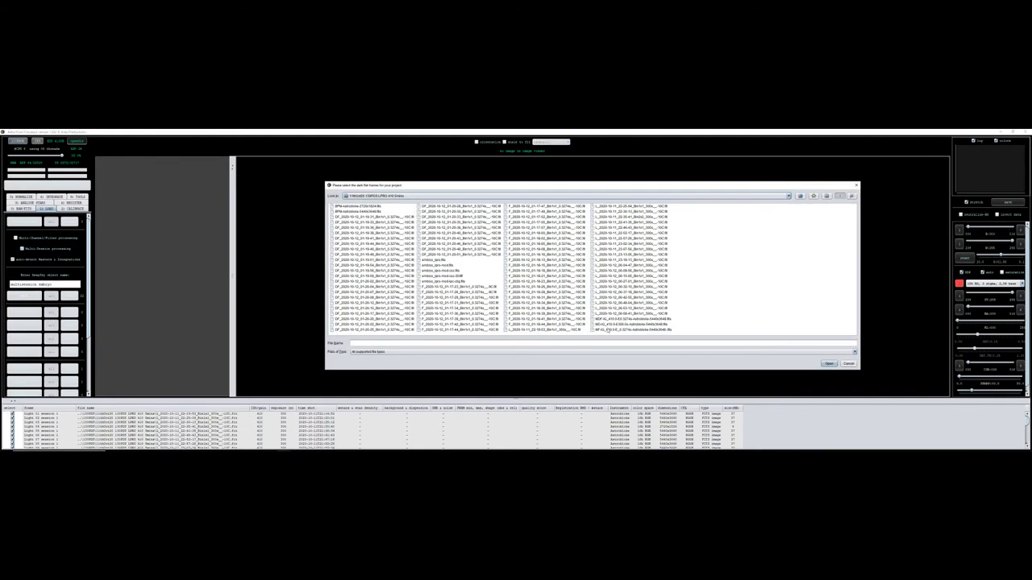
click(605, 320)
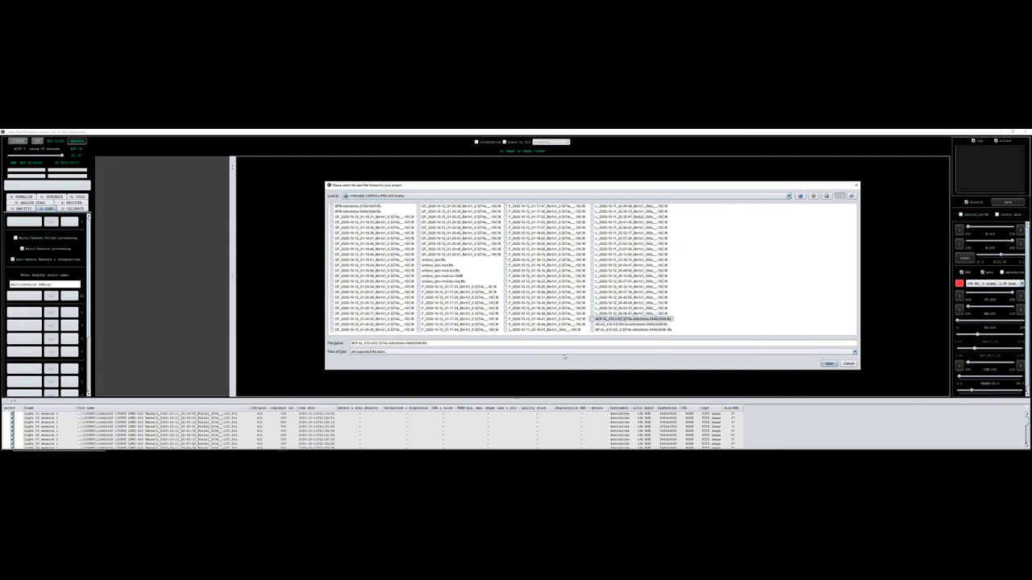
click(611, 319)
double_click(596, 320)
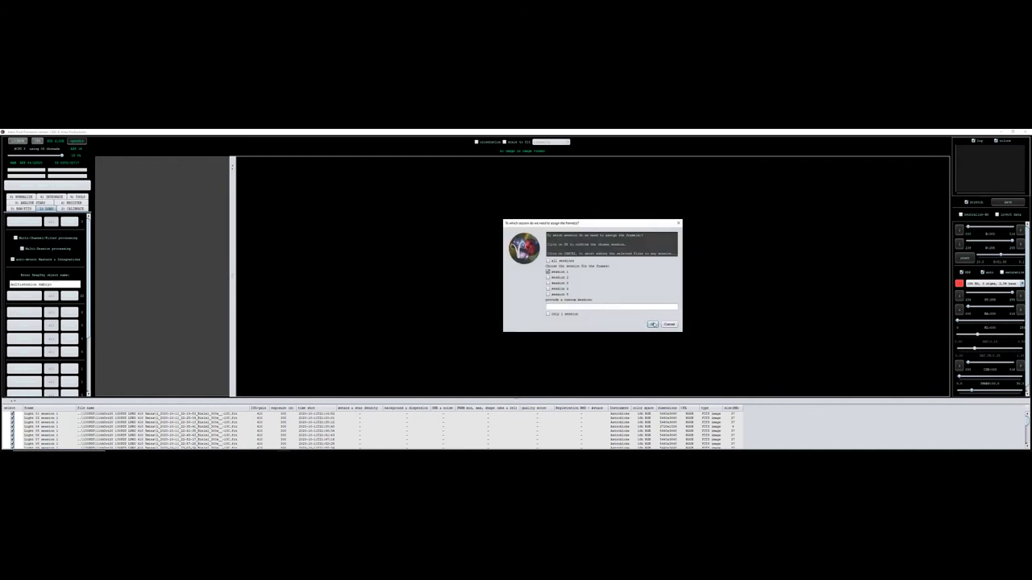
click(652, 324)
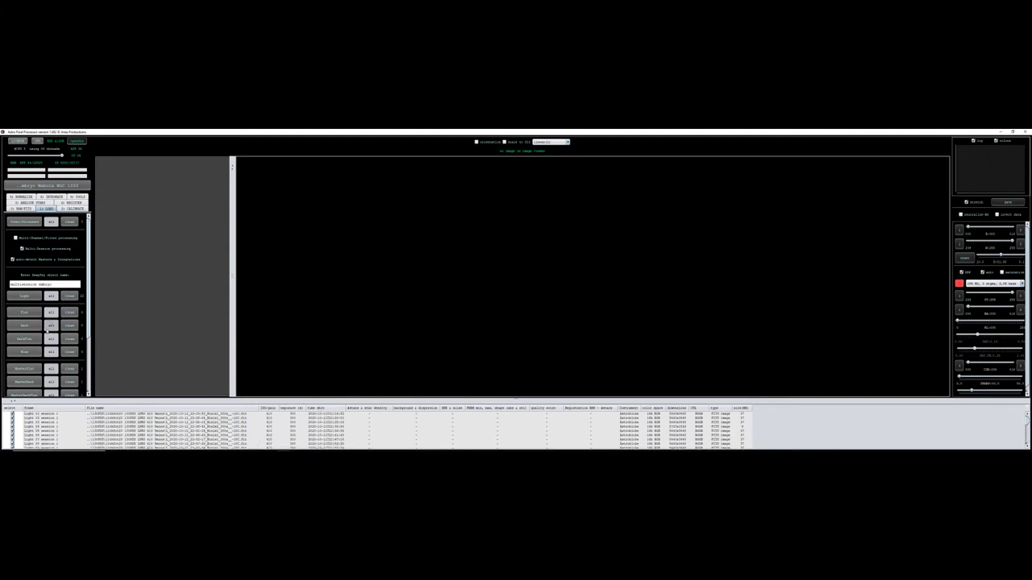
Load all the L_ Bin2x2 300 s light frames from the Lpro 2x2 subfolder of RC8 and assign them to session 2.
click(24, 296)
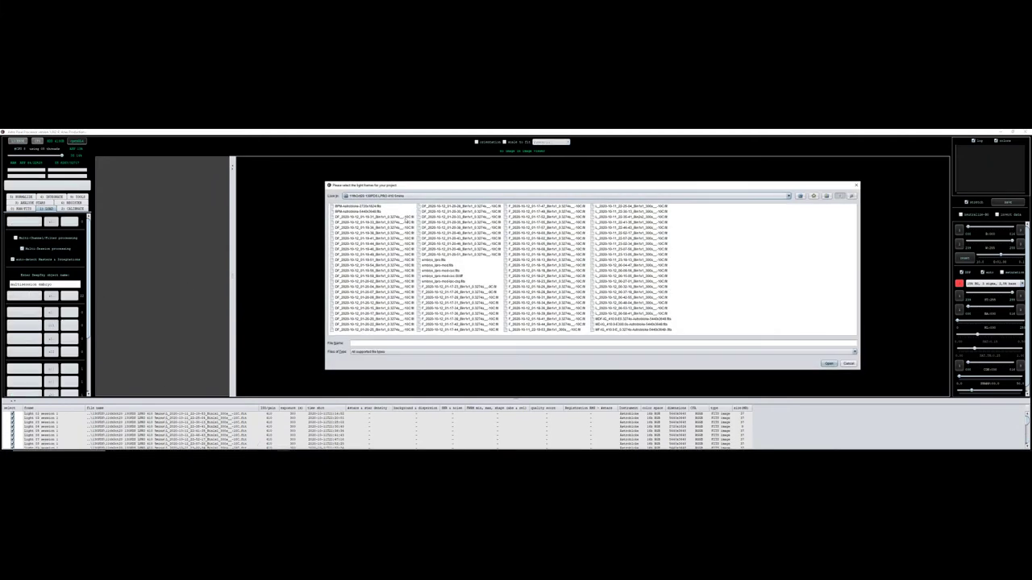
click(800, 196)
click(800, 196)
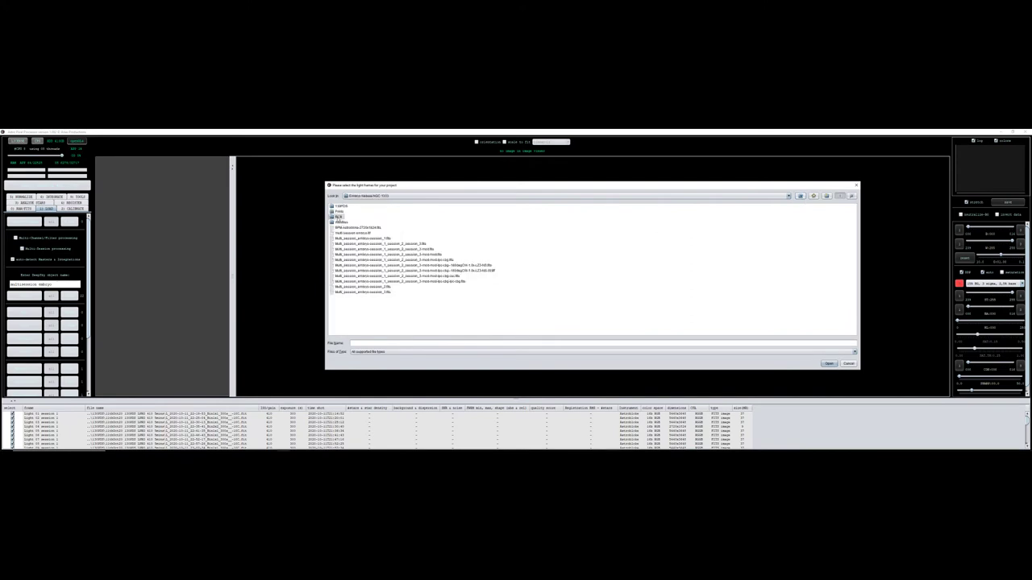
double_click(338, 217)
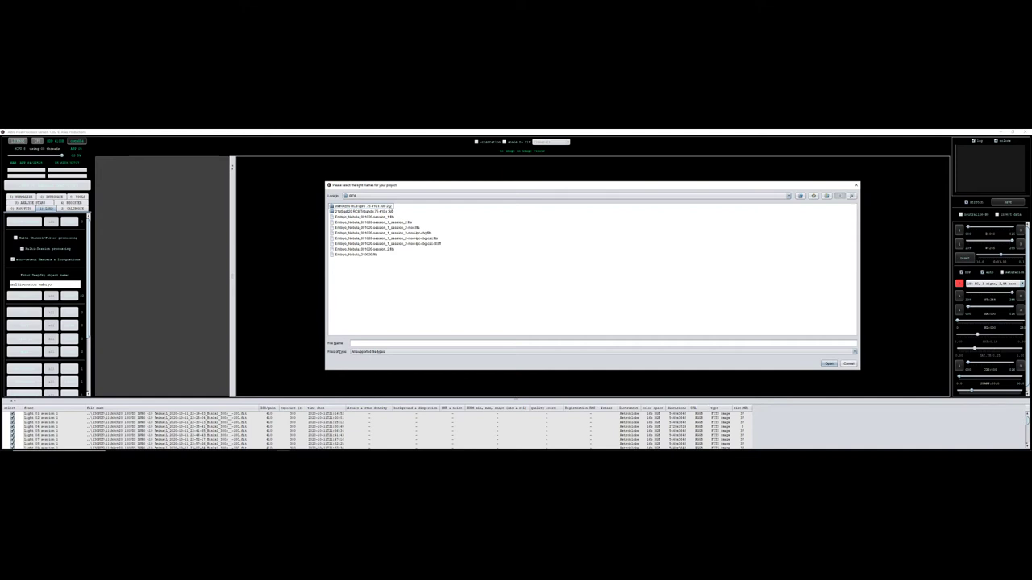
double_click(348, 207)
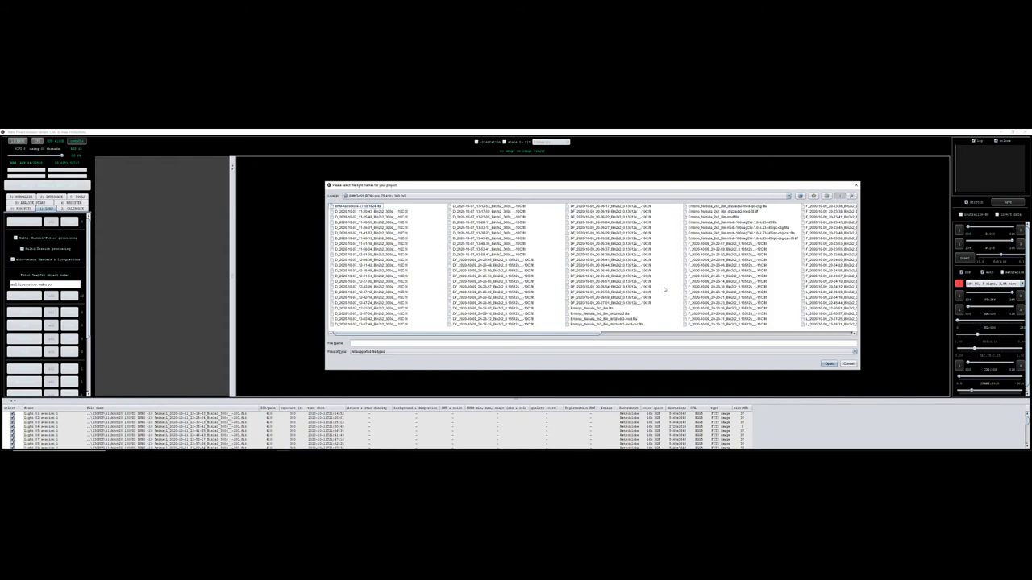
scroll(664, 290, right, 3)
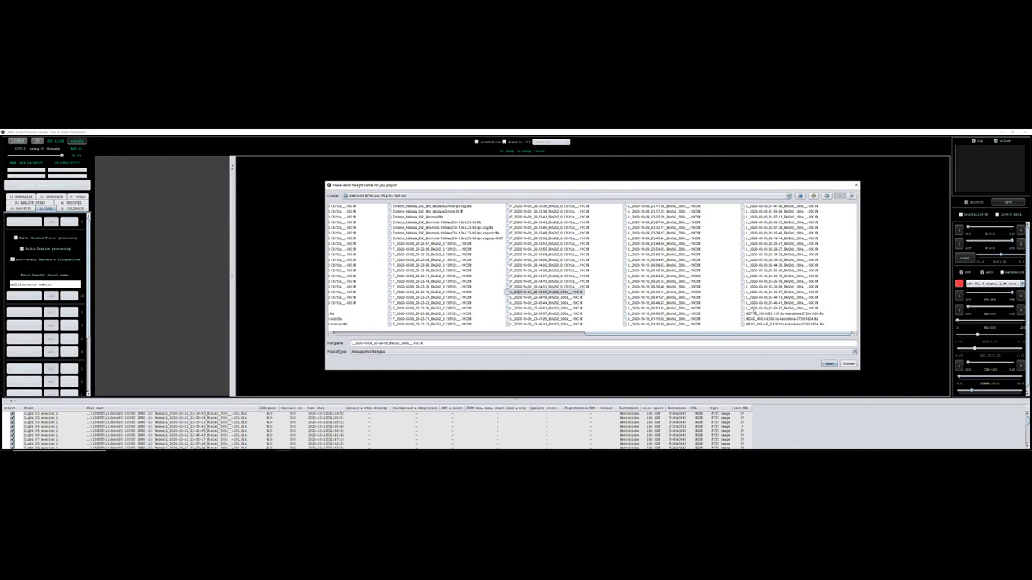
shift+click(750, 309)
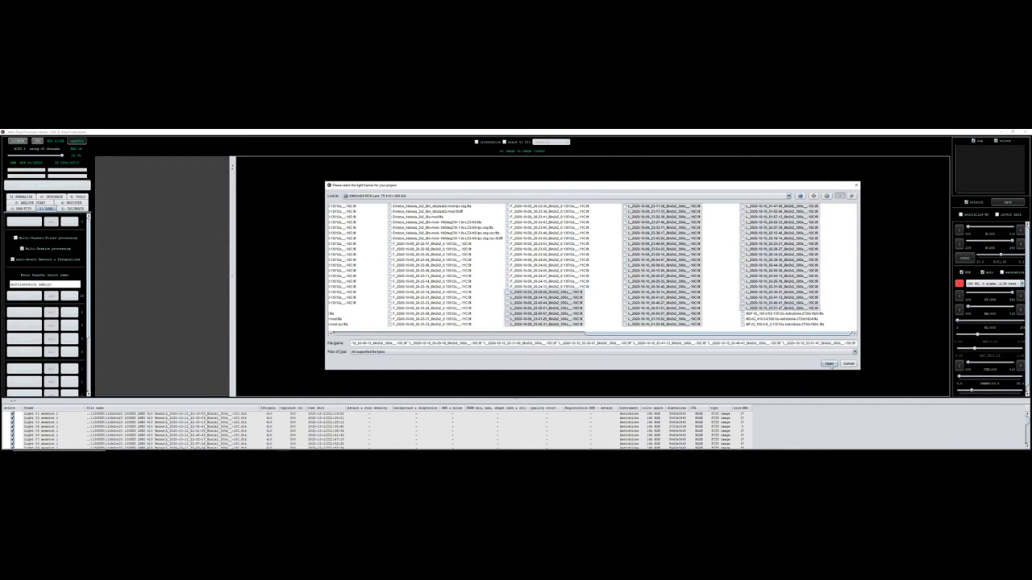
click(829, 363)
click(549, 278)
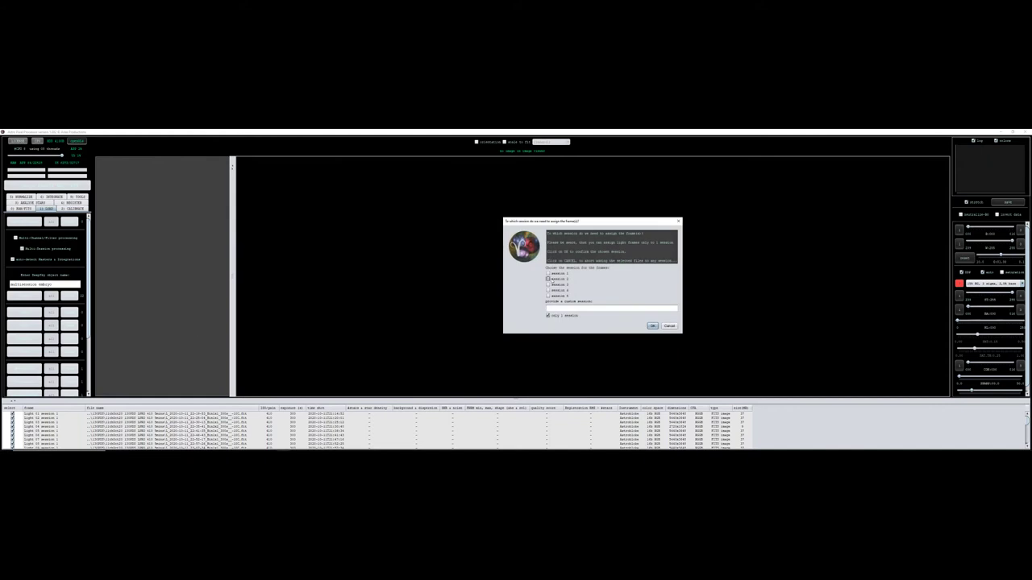
click(653, 325)
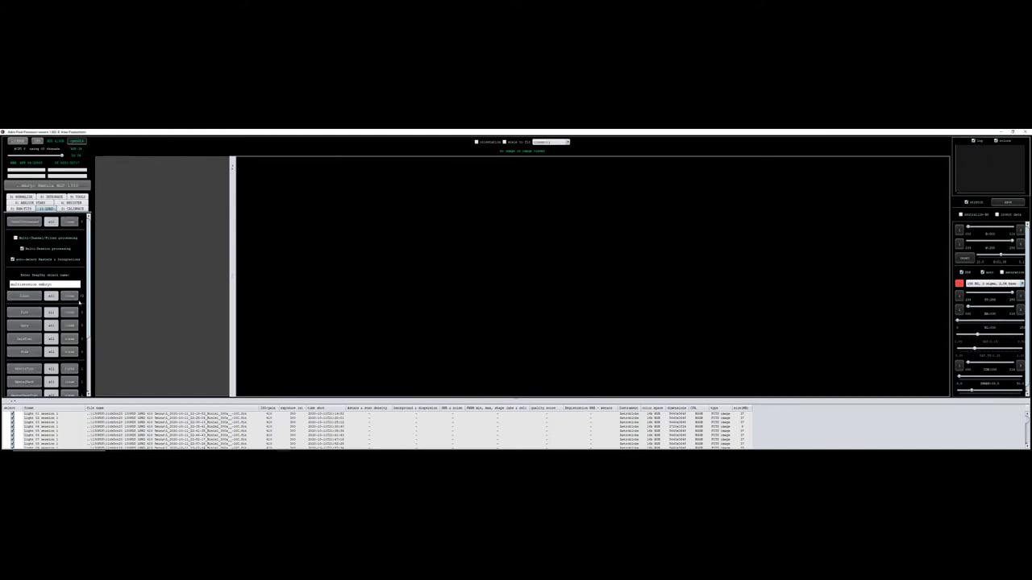
Load the RC8 Lpro 2x2 master flat (MF) and master dark (MD) files, assigning both to session 2.
click(24, 312)
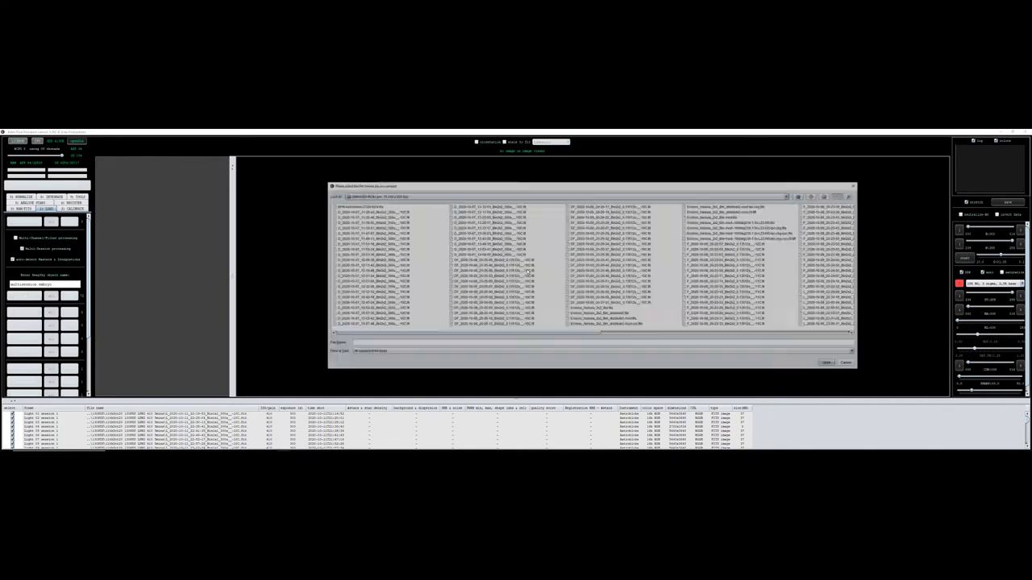
scroll(730, 303, right, 3)
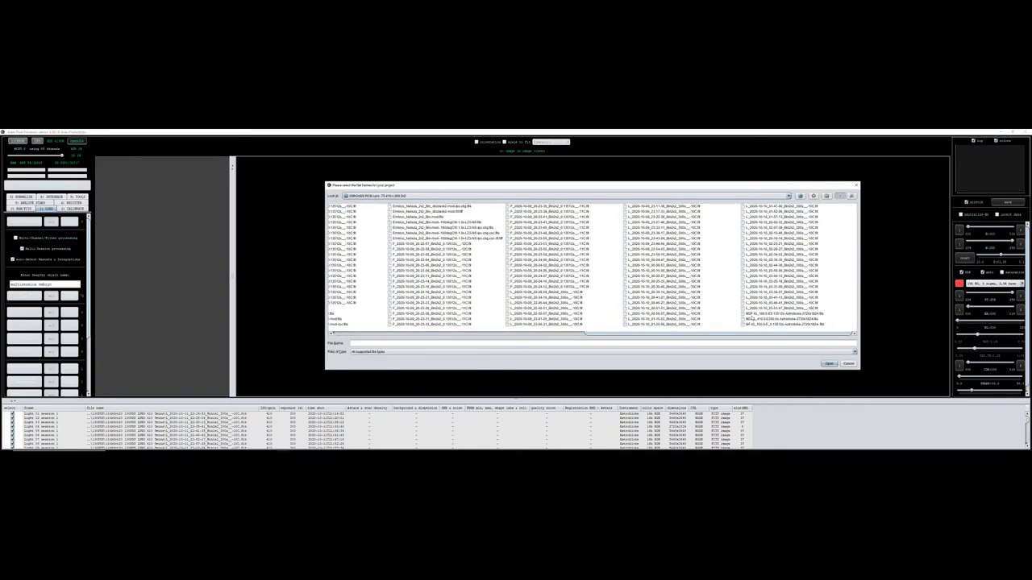
double_click(754, 324)
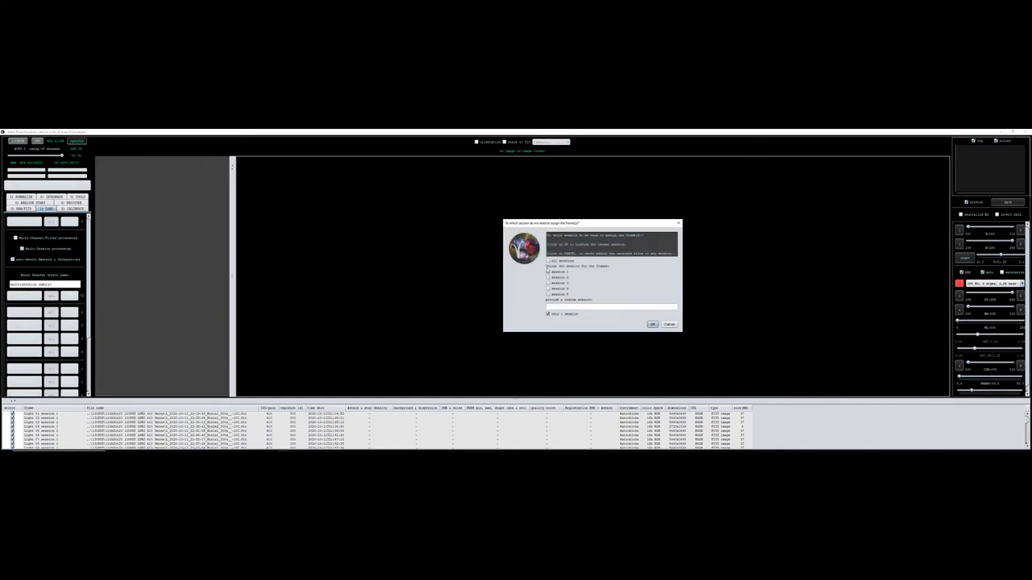
click(652, 324)
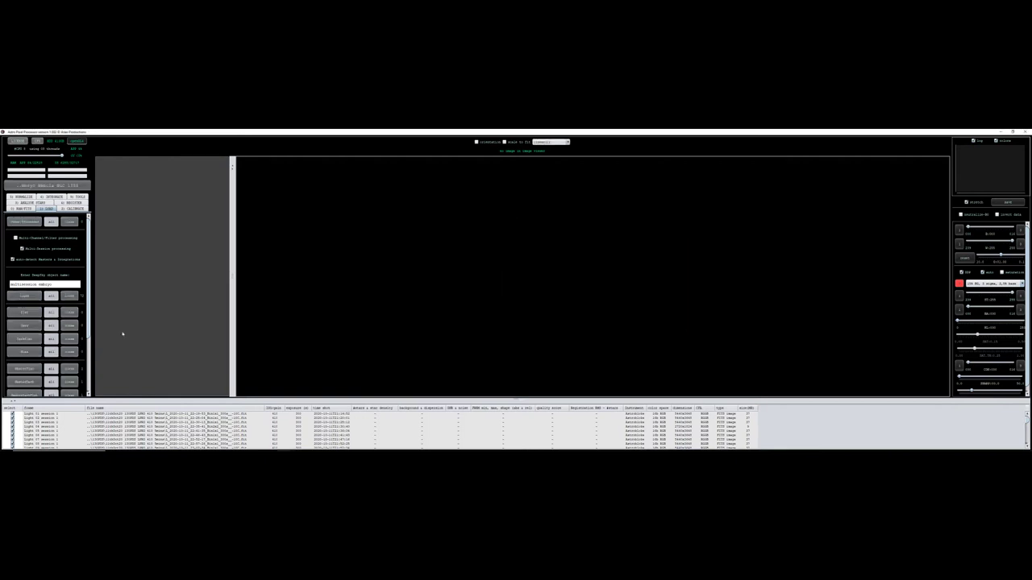
click(25, 325)
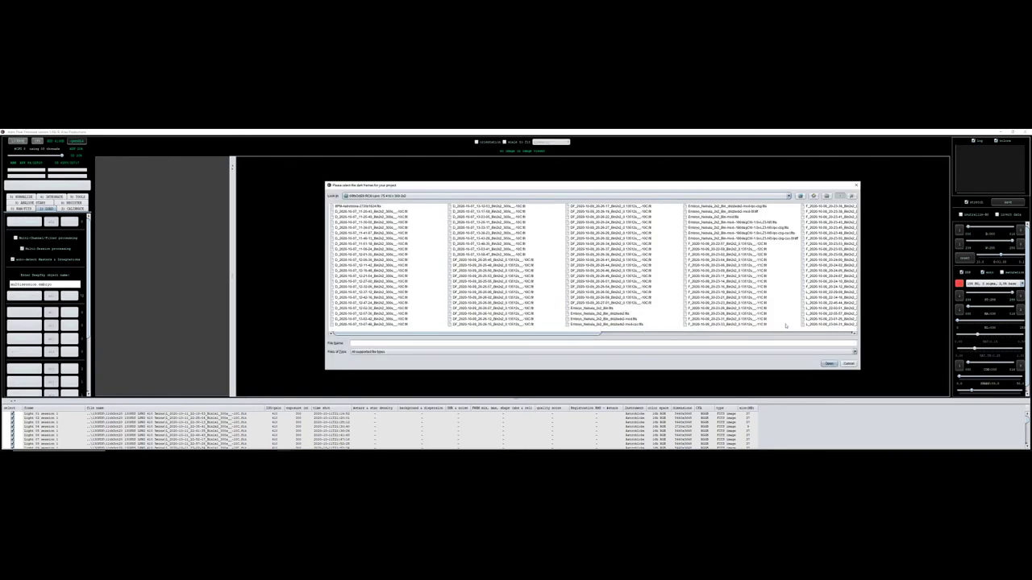
double_click(758, 323)
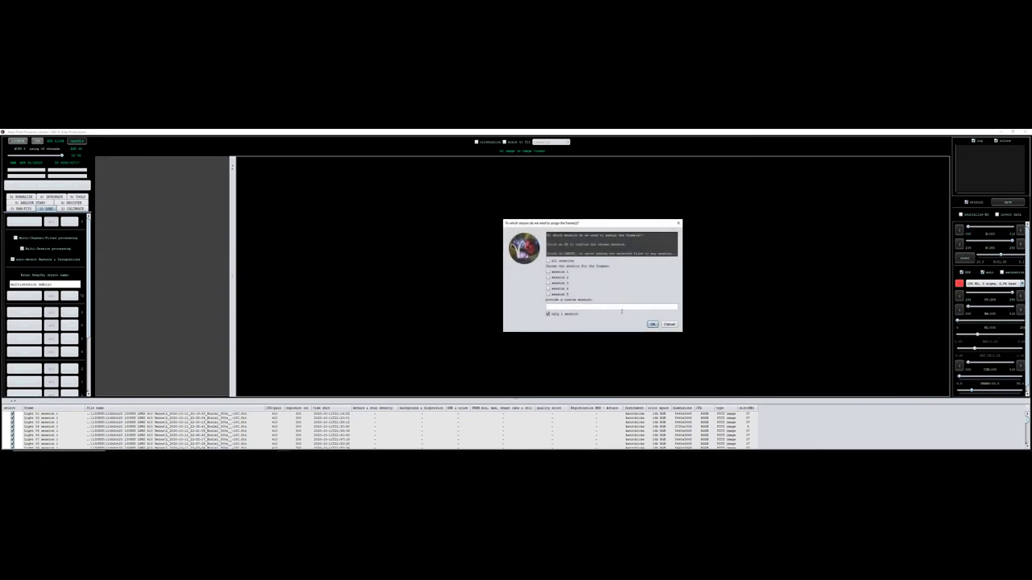
click(653, 324)
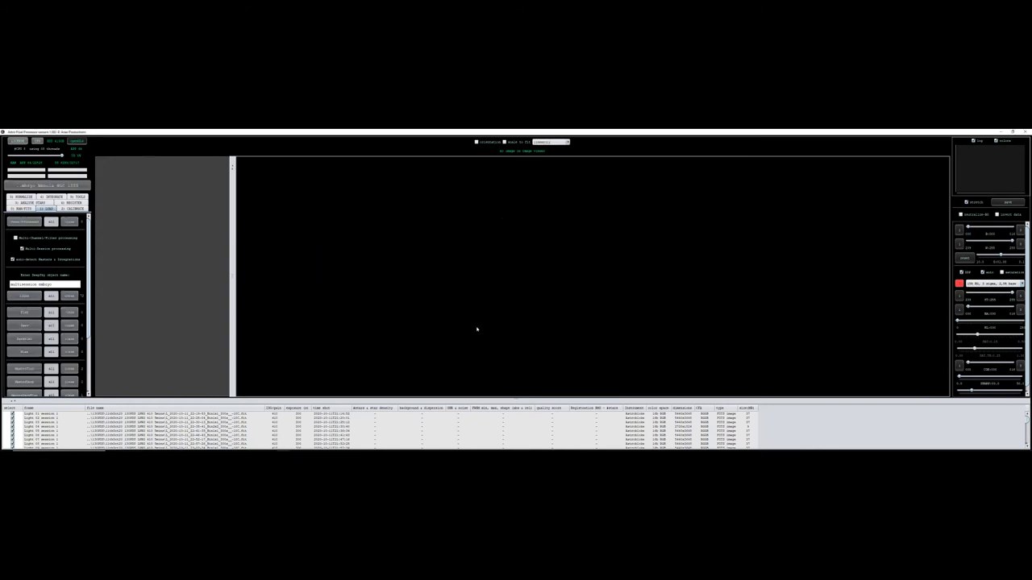
Load the RC8 Lpro 2x2 master dark flat (MDF) file as a dark flat and assign it to session 2.
click(31, 338)
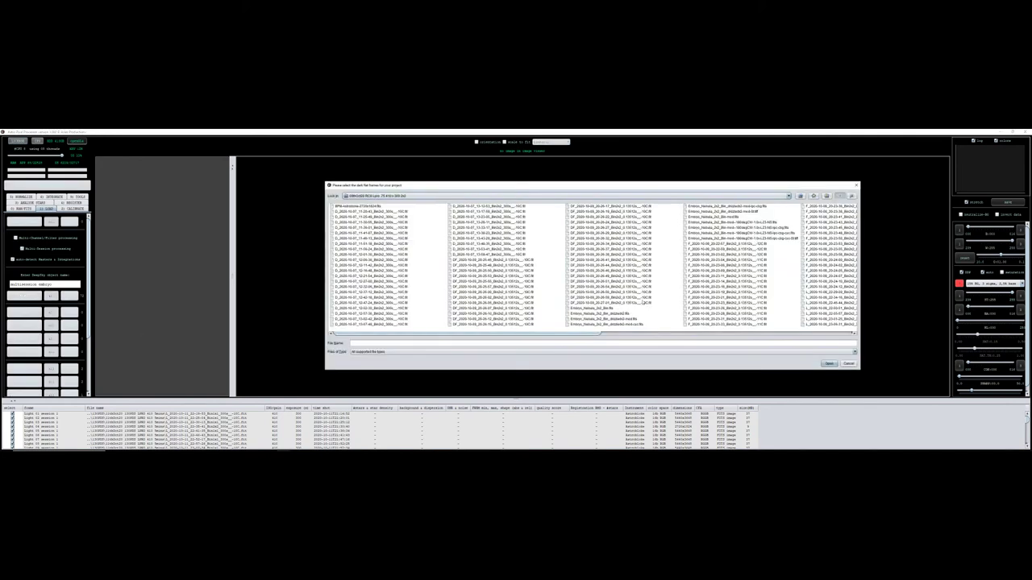
scroll(702, 307, right, 3)
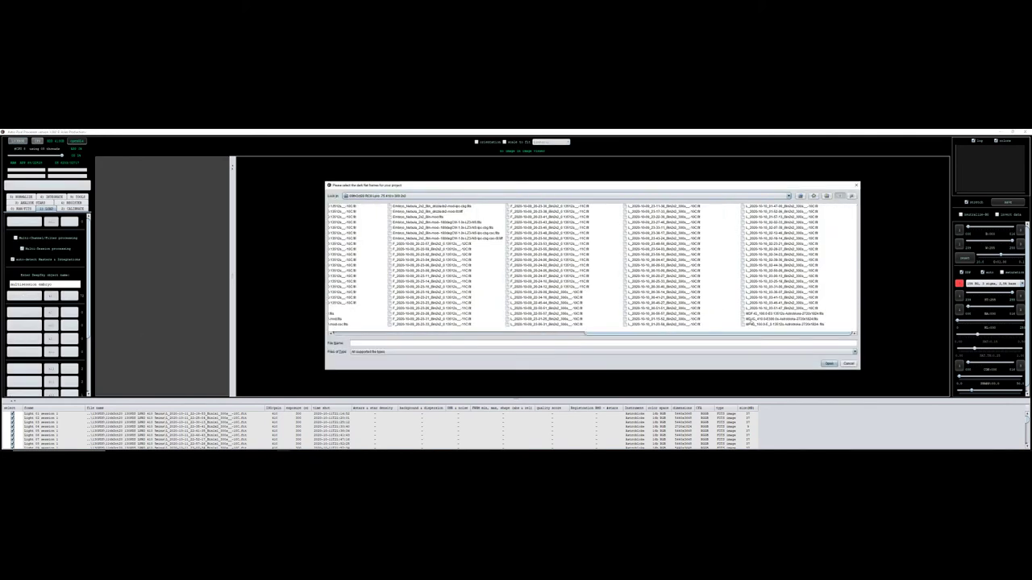
double_click(749, 318)
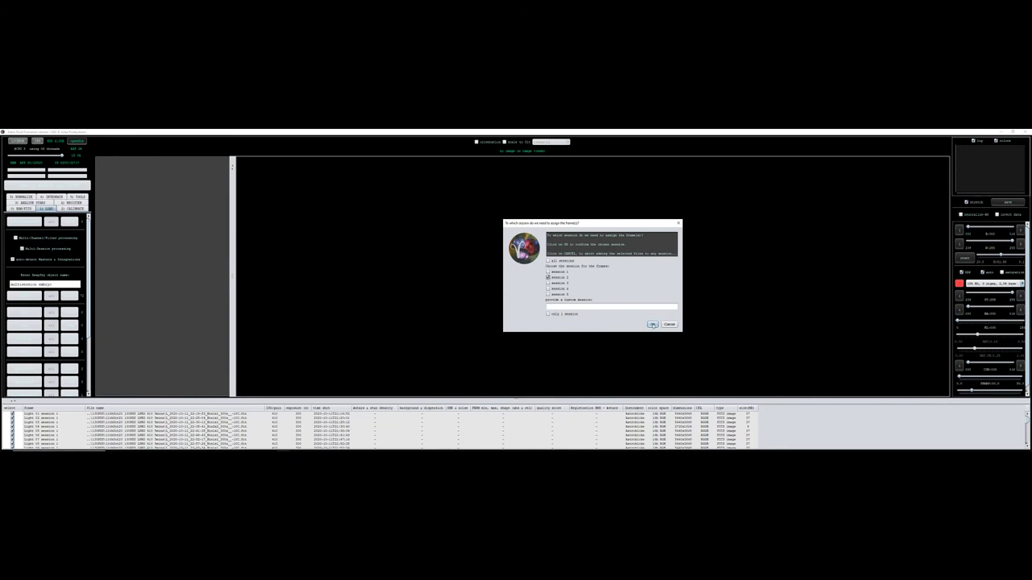
click(652, 324)
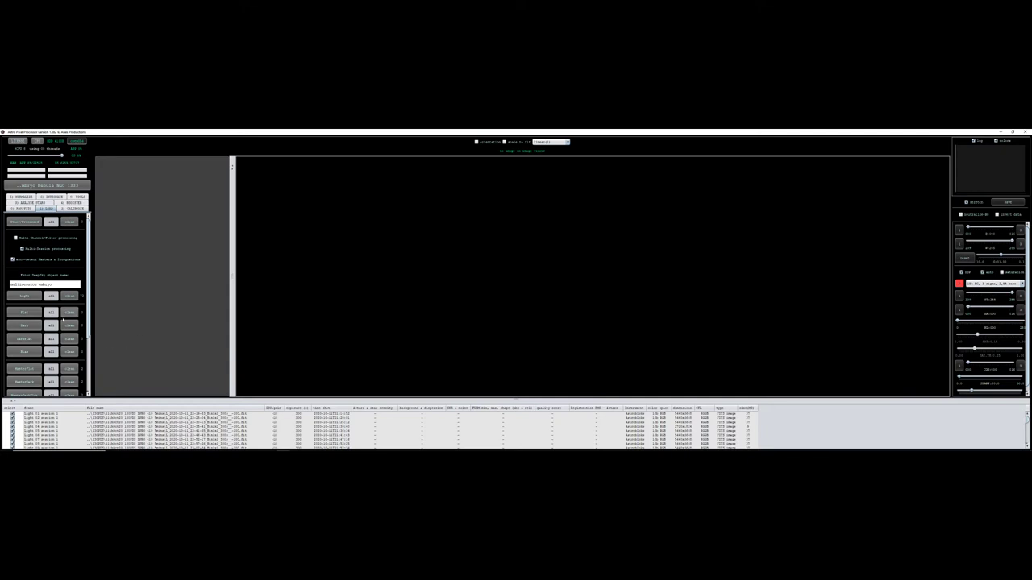
Load all the L_ Bin1x1 300 s light frames from the RC8 Triband subfolder and assign them to session 3.
click(25, 297)
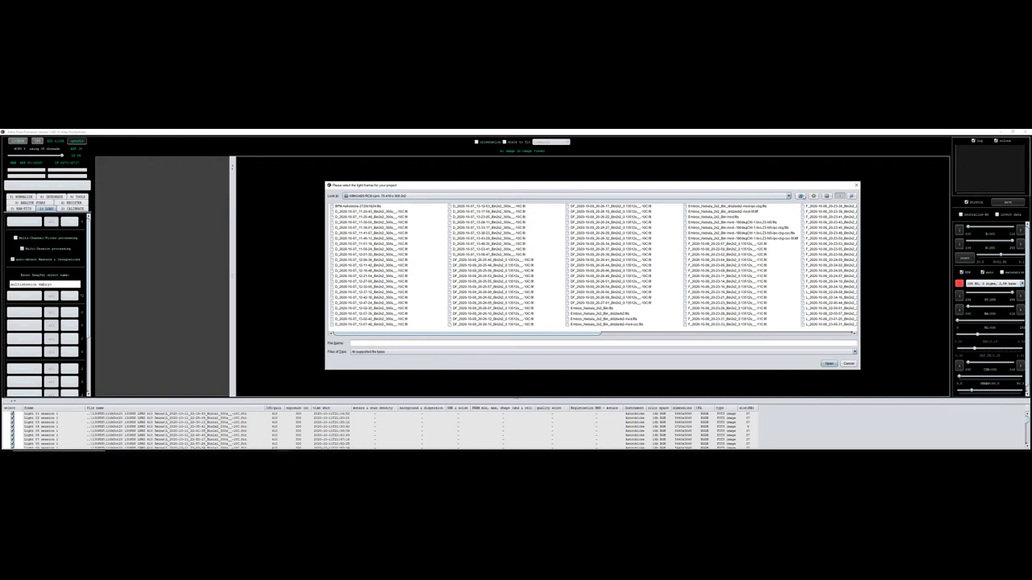
click(800, 196)
double_click(354, 212)
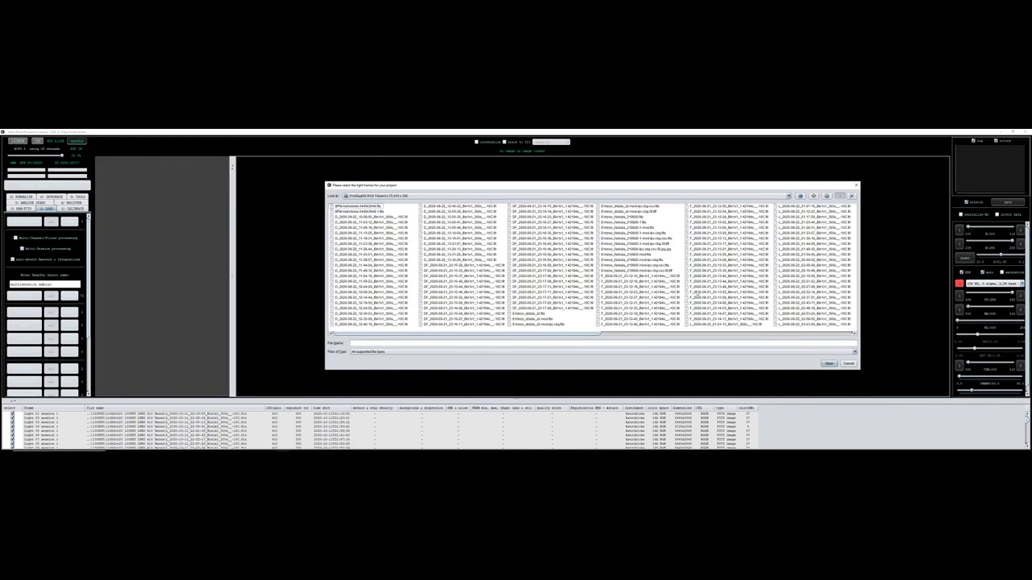
click(704, 325)
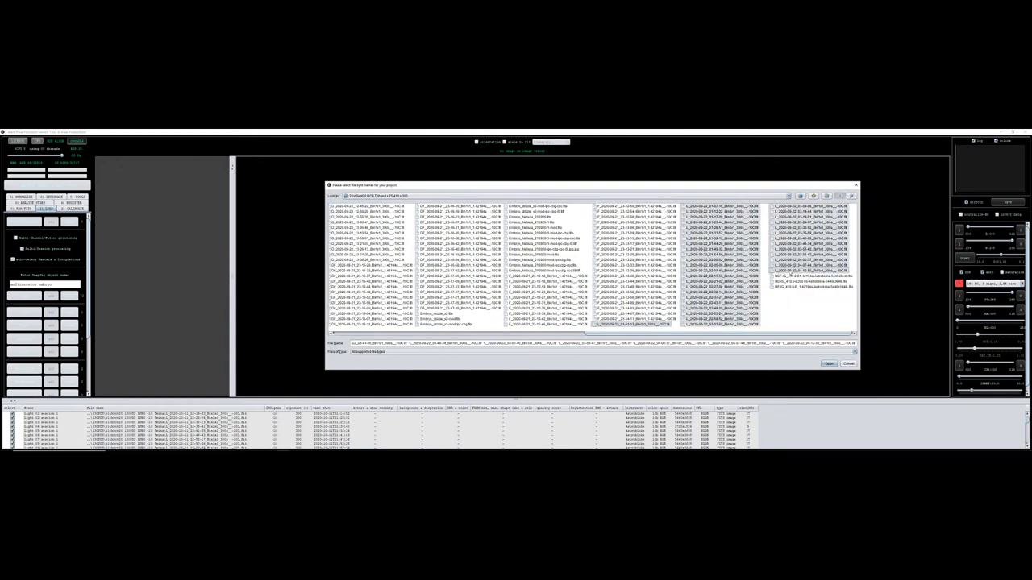
click(829, 364)
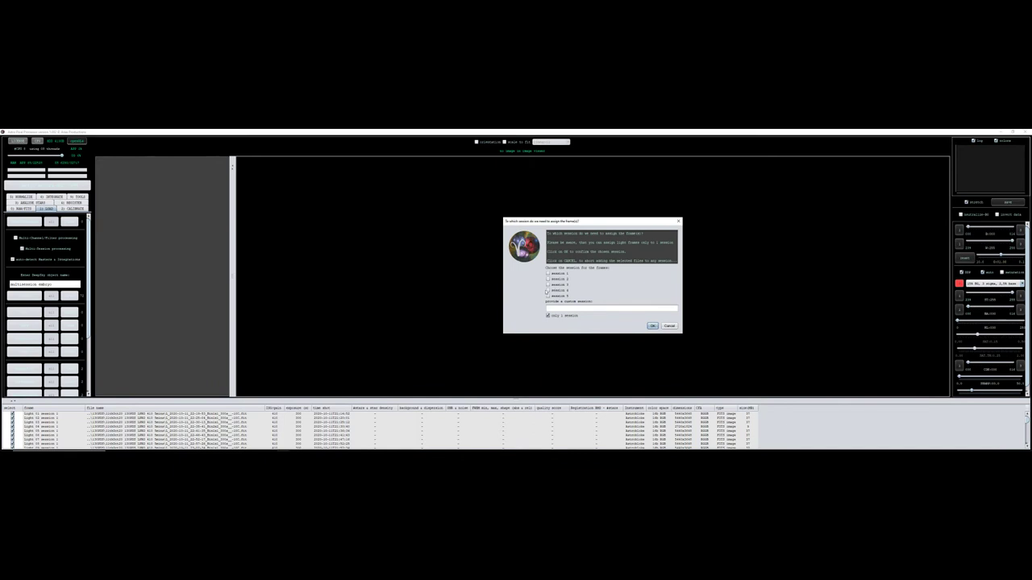
click(653, 326)
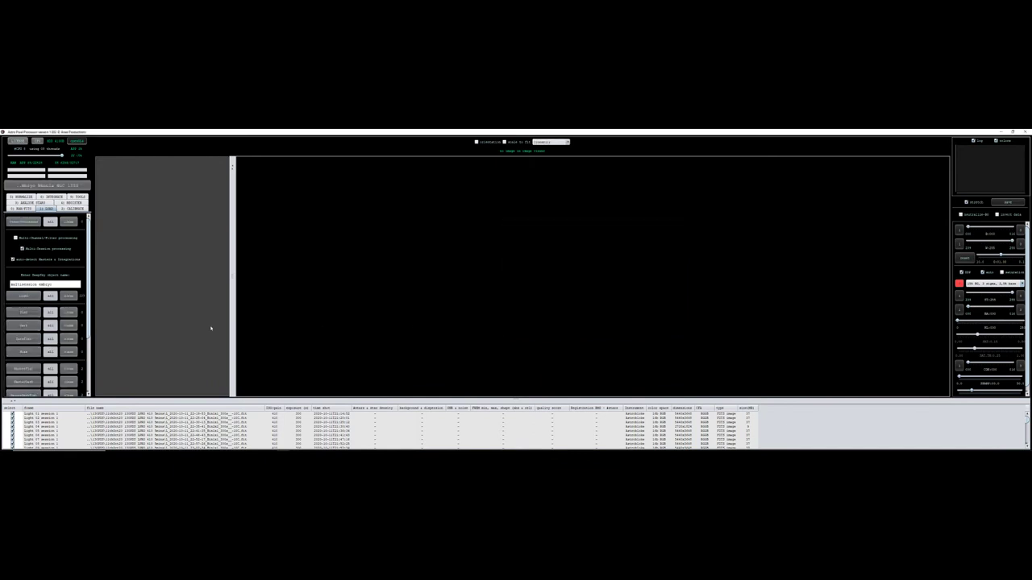
Load the RC8 Triband master flat (MF) and master dark (MD) files, assigning both to session 3.
click(24, 314)
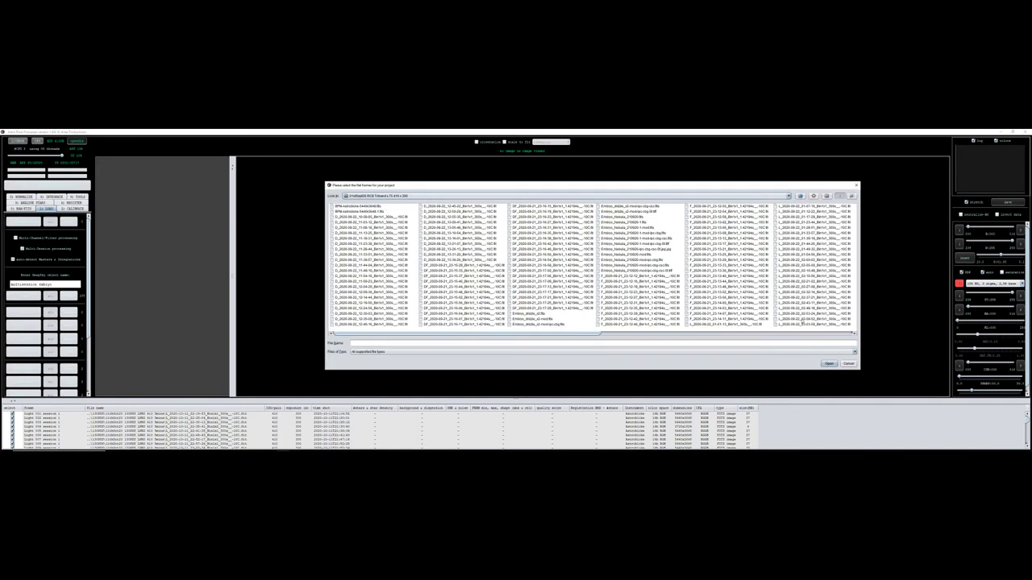
double_click(786, 286)
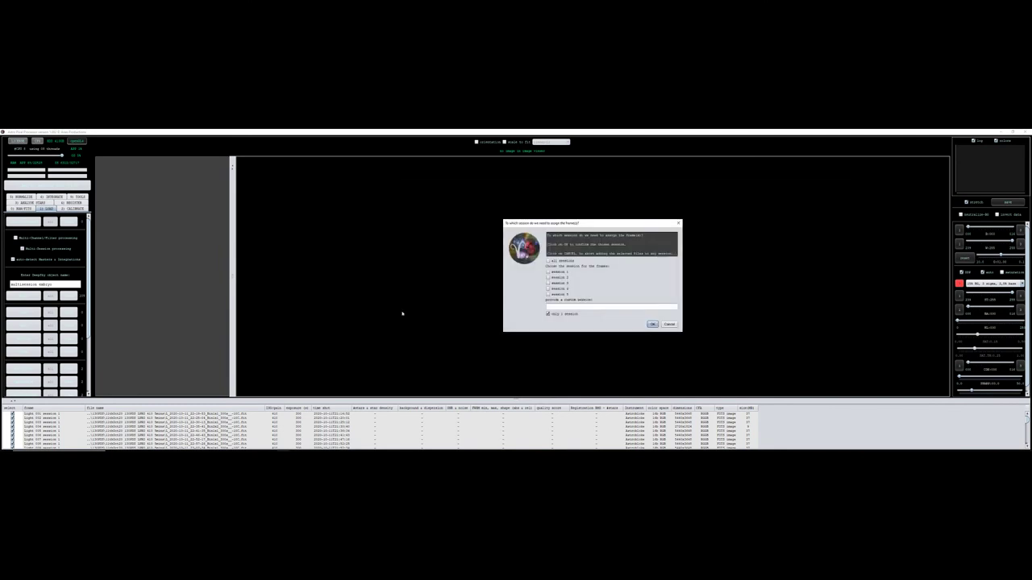
click(653, 324)
click(30, 325)
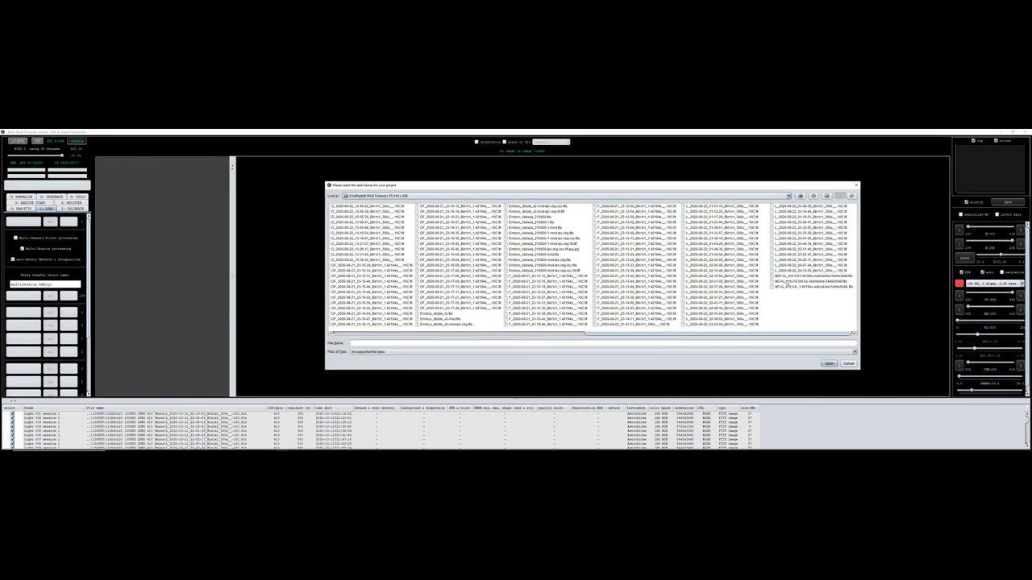
double_click(786, 285)
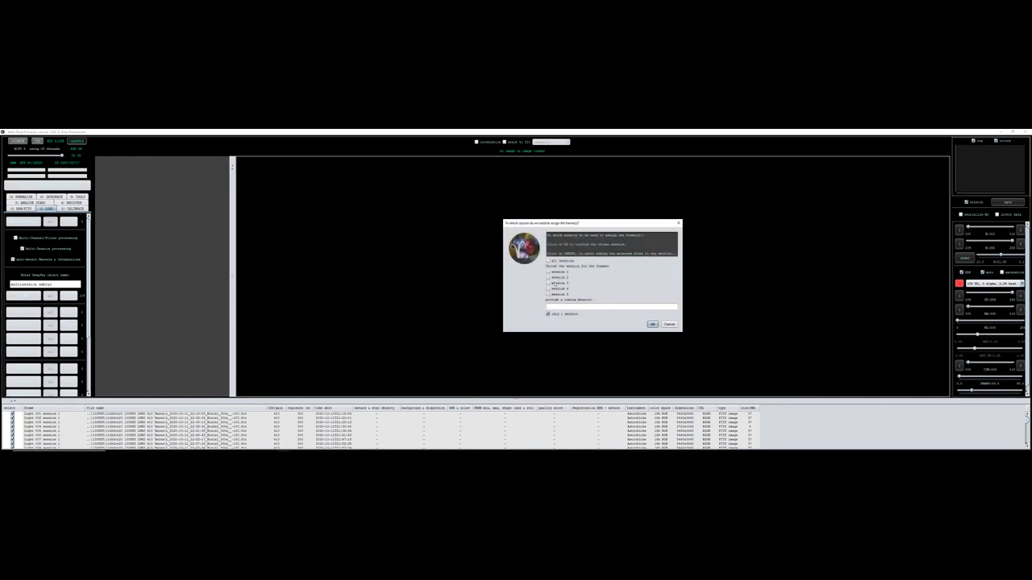
click(653, 325)
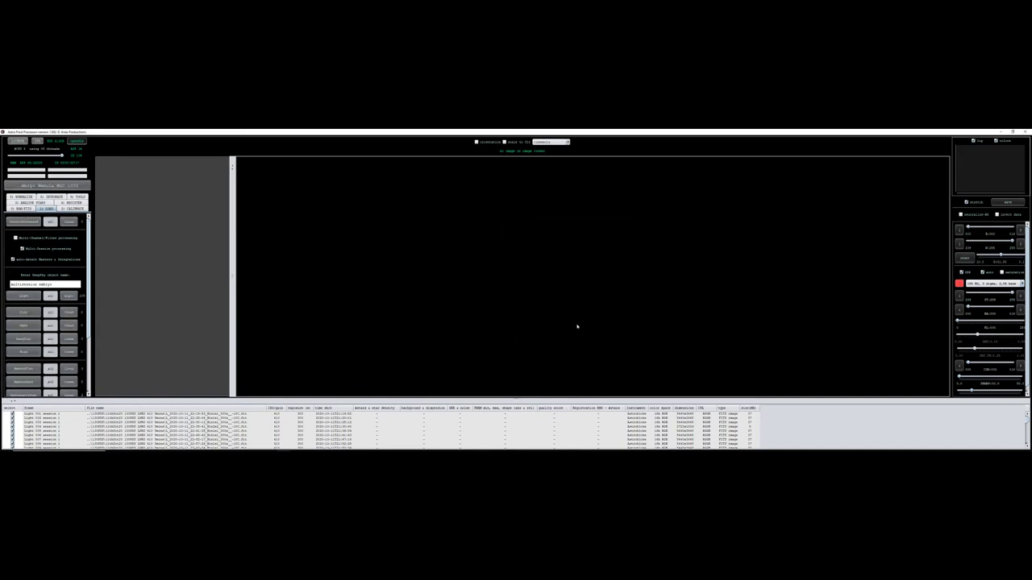
Load the RC8 Triband master dark flat (MDF) file as a dark flat and assign it to session 3.
click(24, 339)
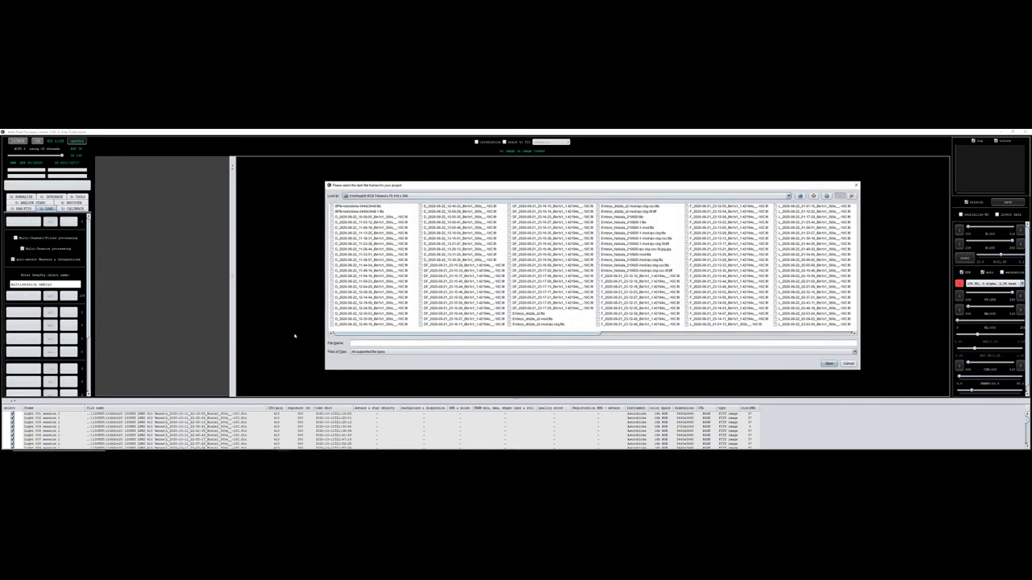
scroll(769, 321, right, 1)
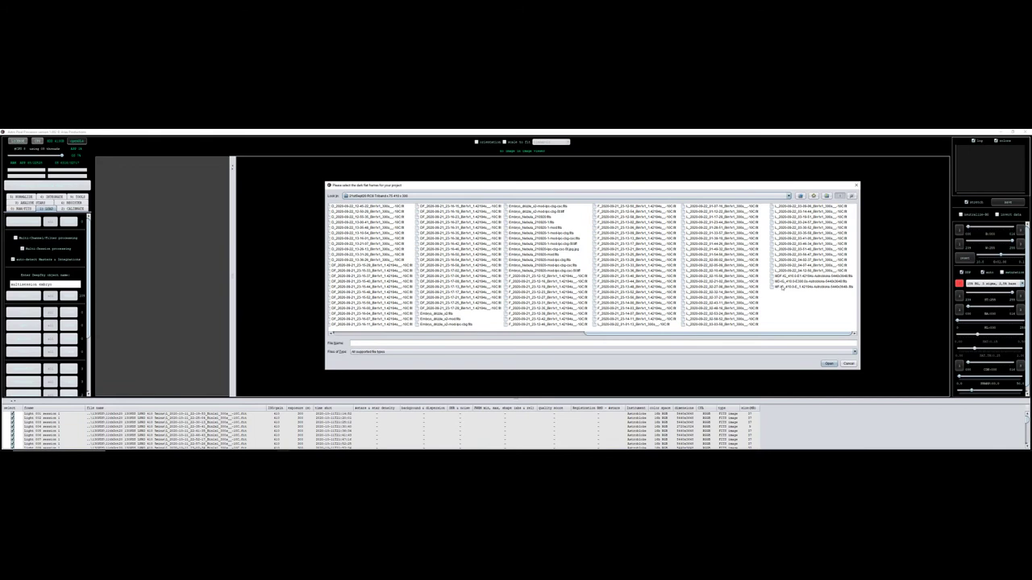
click(802, 275)
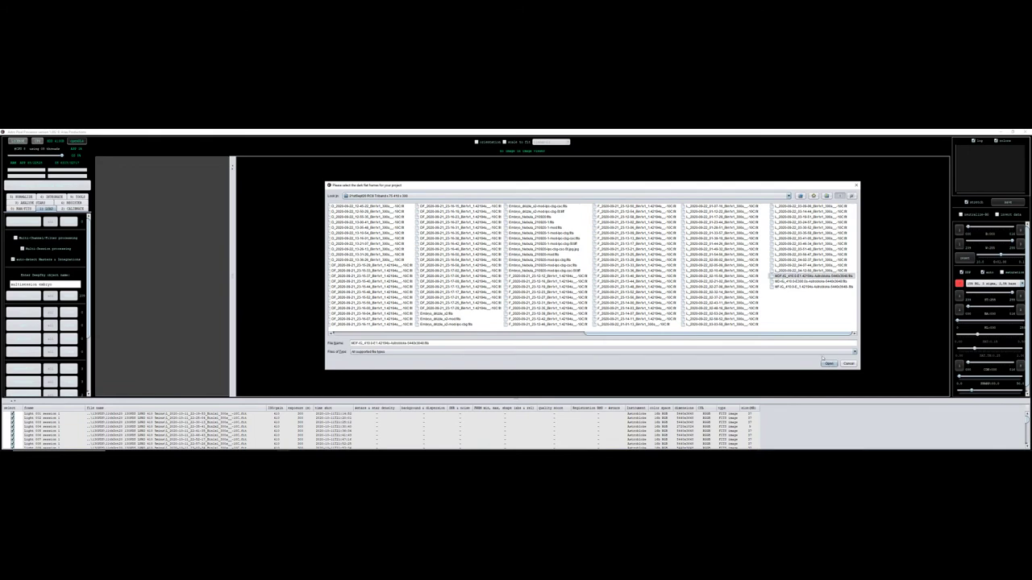
double_click(771, 276)
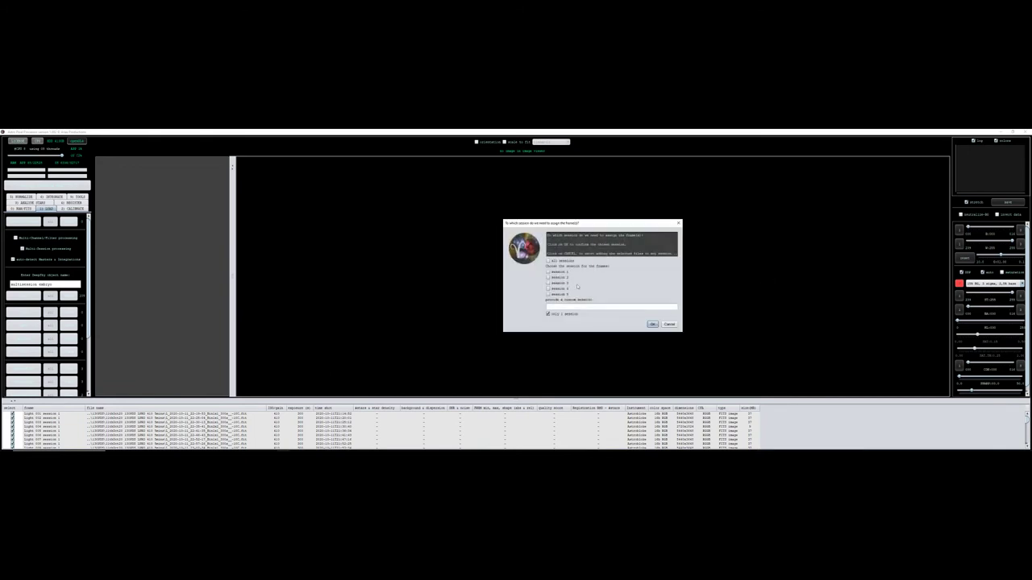
click(652, 324)
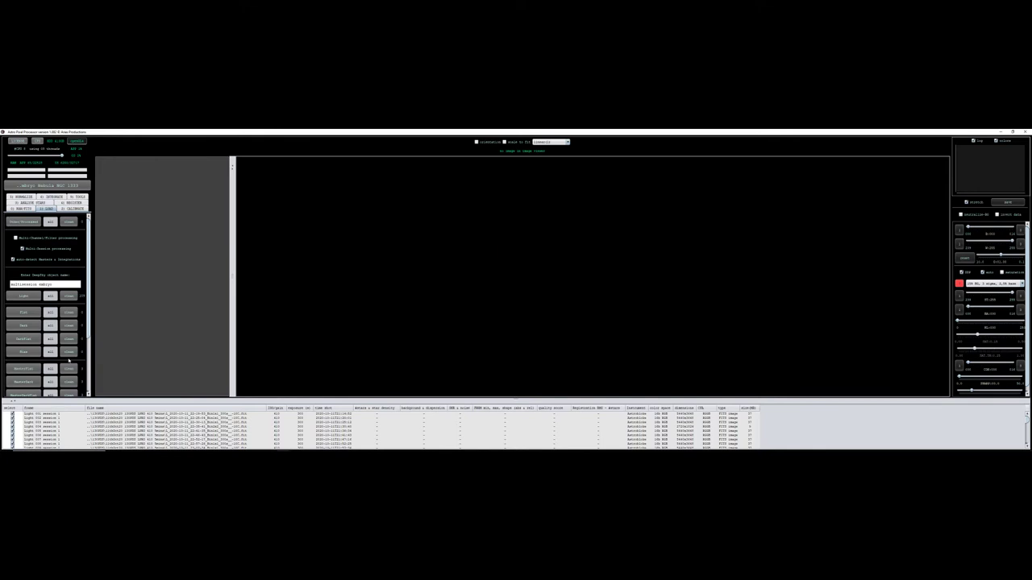
Load the first BPM file from the RC8 Triband subfolder as the bad pixel map.
scroll(40, 346, down, 3)
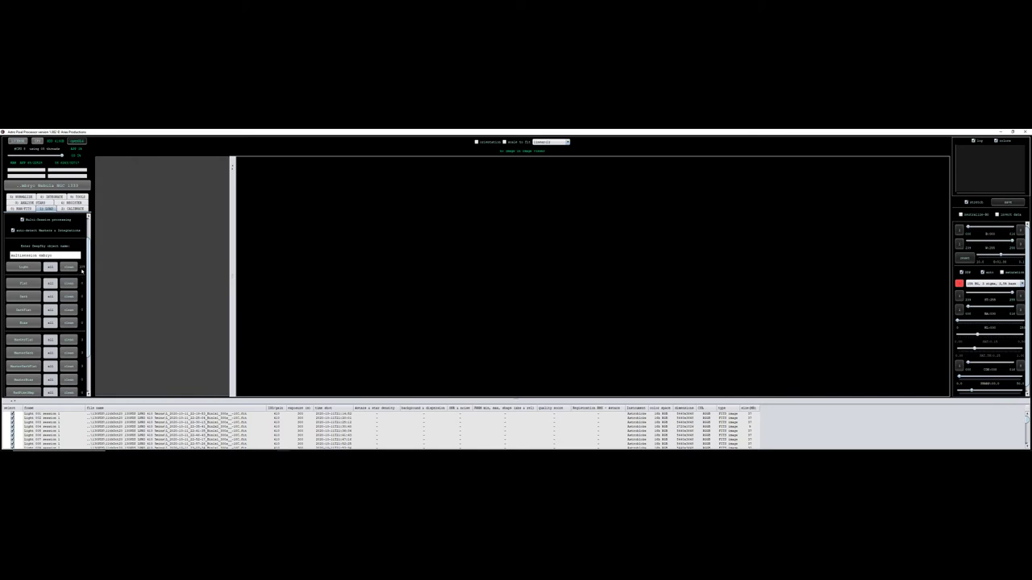
scroll(69, 310, down, 4)
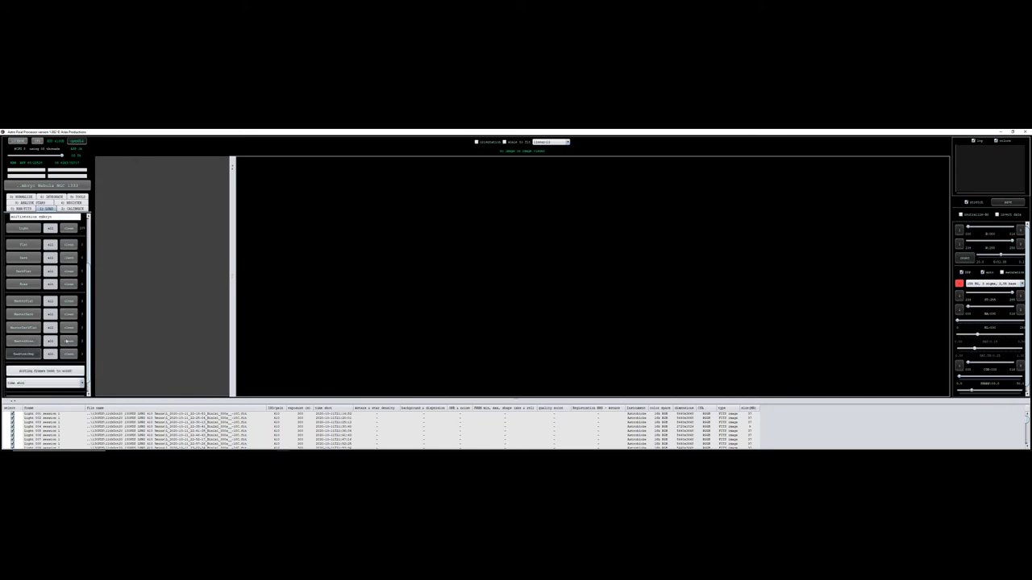
click(66, 341)
click(357, 207)
click(828, 364)
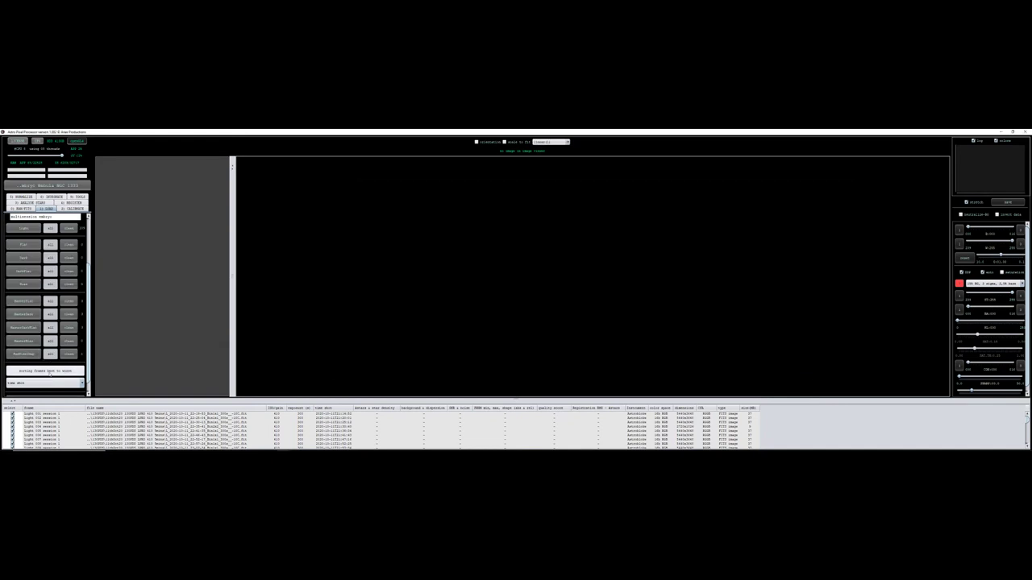
scroll(59, 372, up, 4)
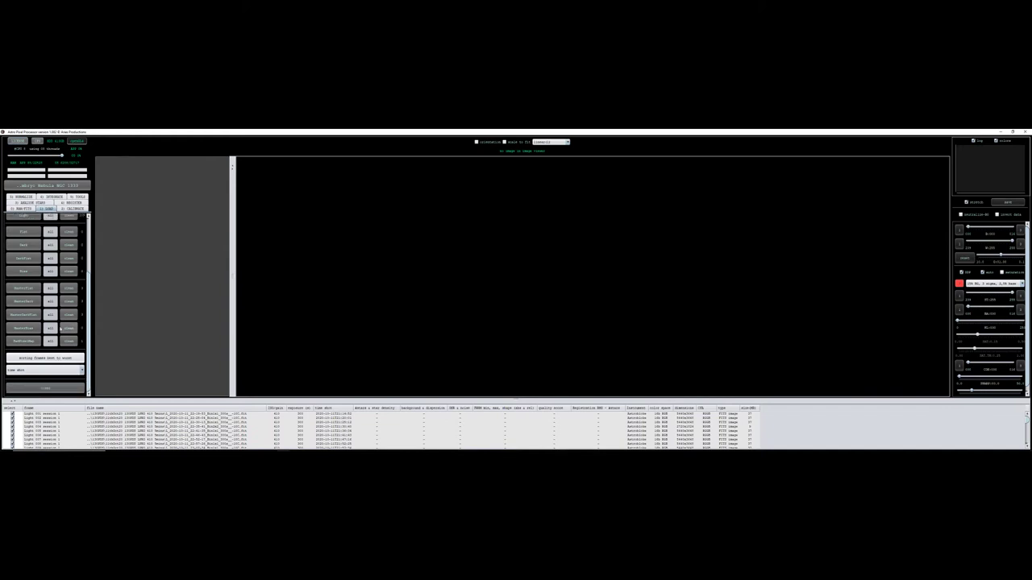
Review the calibration and star analysis settings and open the registration settings.
click(74, 209)
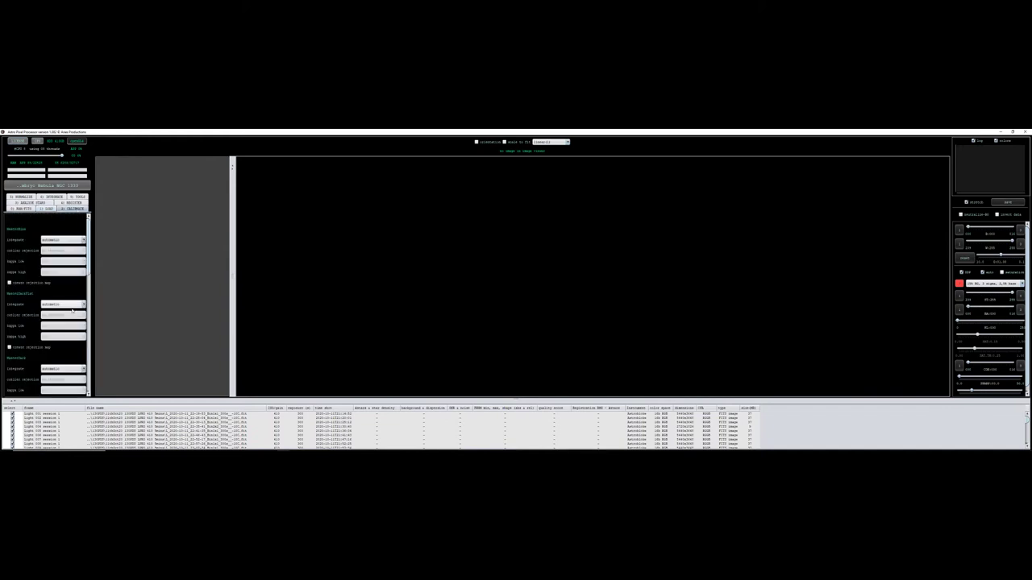
scroll(68, 321, down, 2)
scroll(67, 321, down, 10)
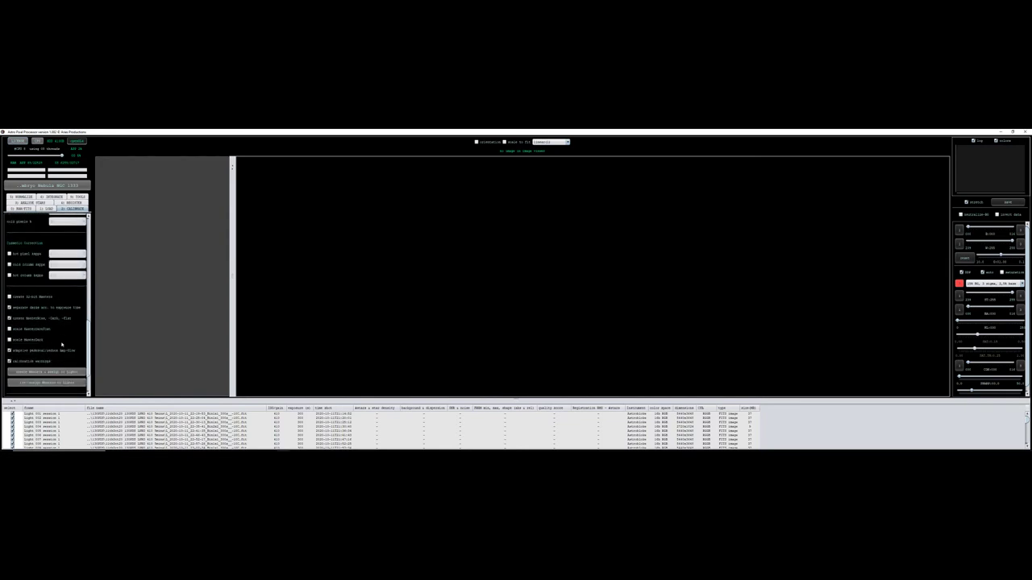
scroll(61, 345, up, 2)
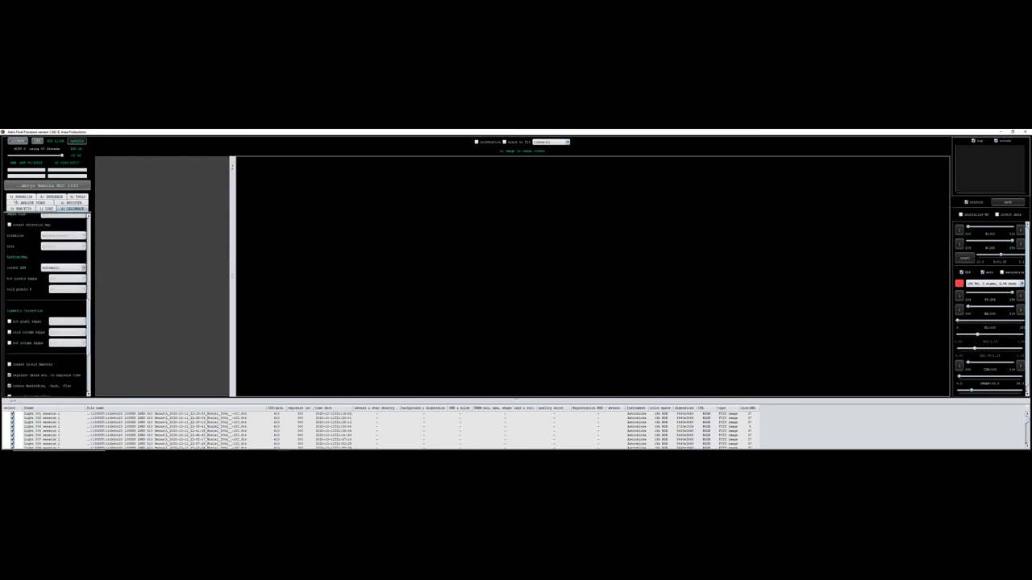
click(28, 202)
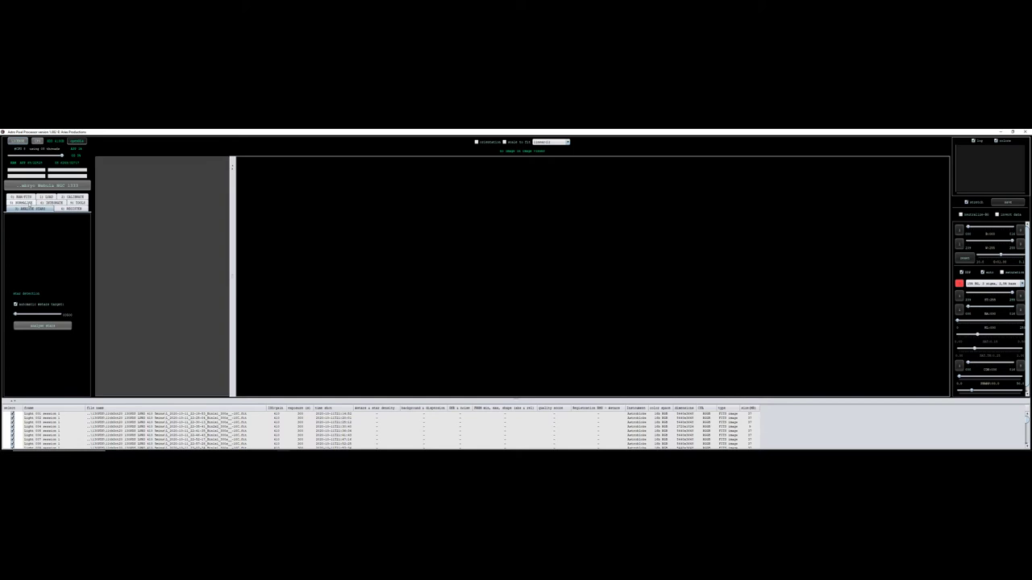
click(71, 209)
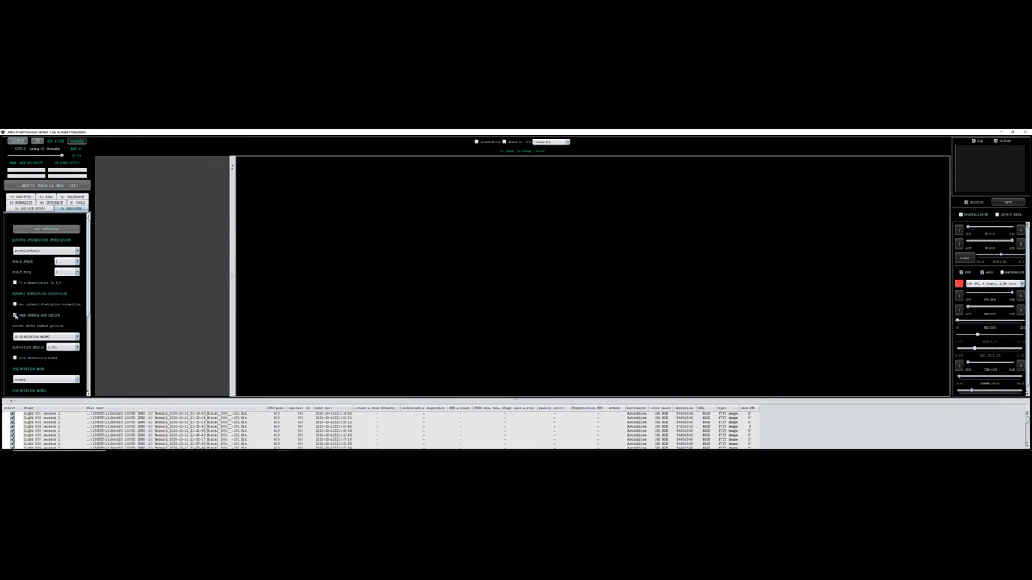
Open the registration mode choices in the registration settings.
scroll(59, 331, down, 3)
click(78, 331)
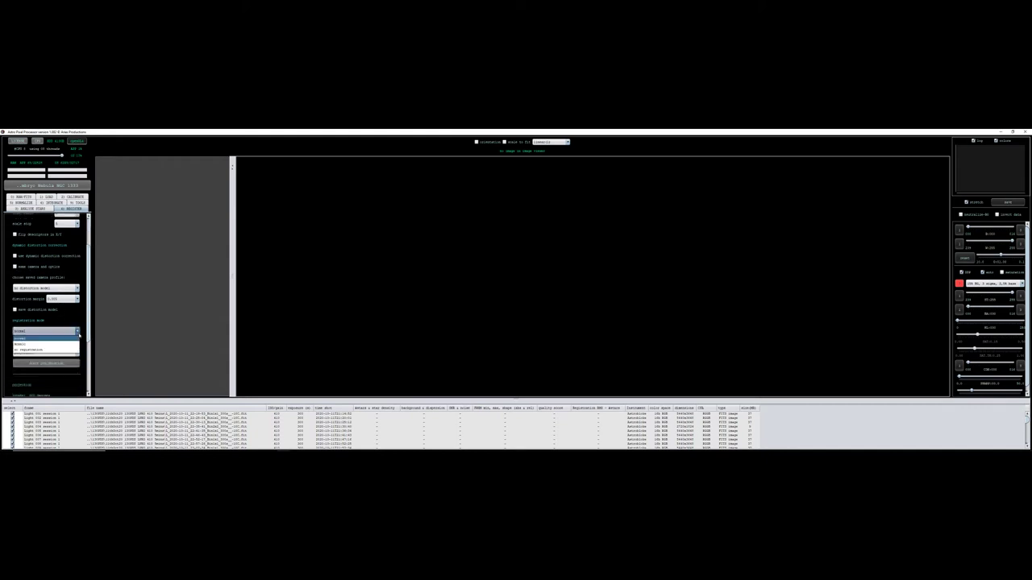
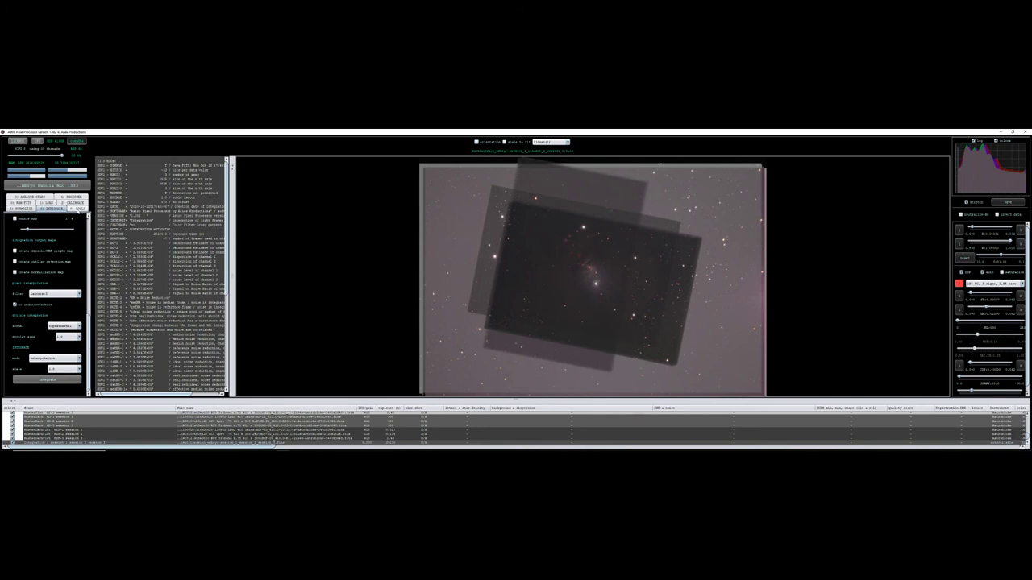
click(77, 209)
click(47, 267)
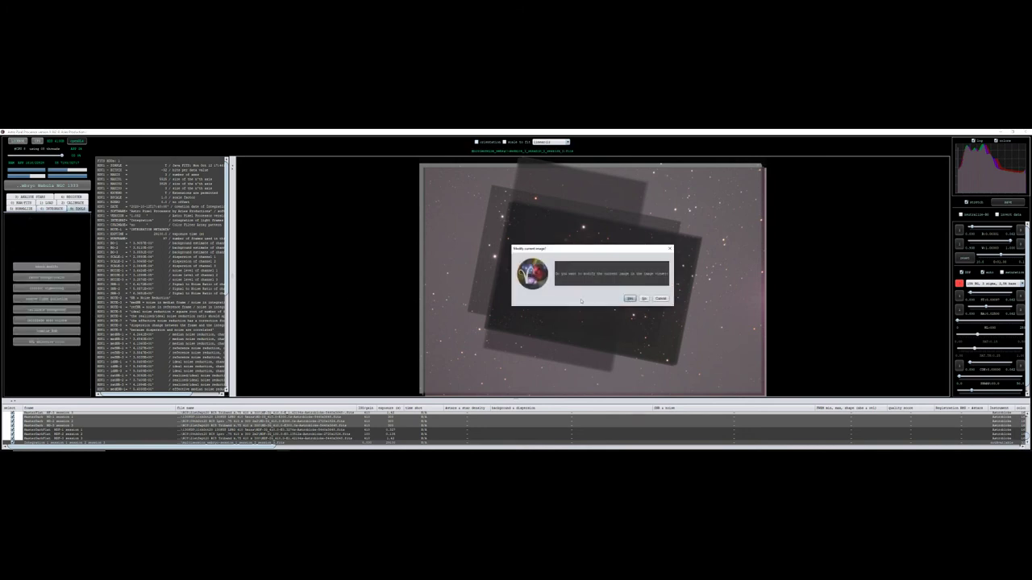
click(630, 298)
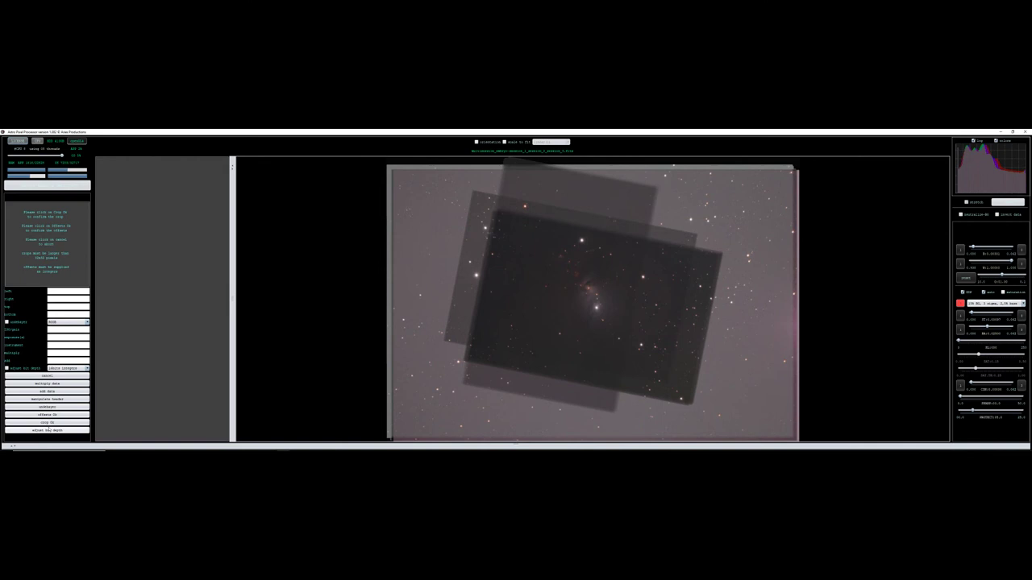
click(47, 376)
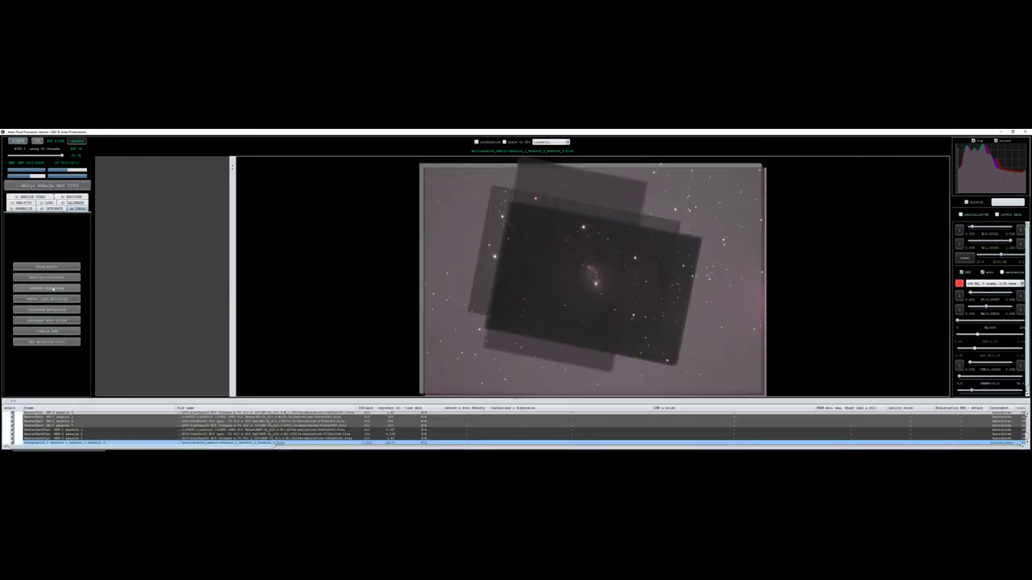
Rotate the integrated image counterclockwise until the dark overlapping frames sit square, save the result and load the rotated image.
click(46, 277)
click(636, 298)
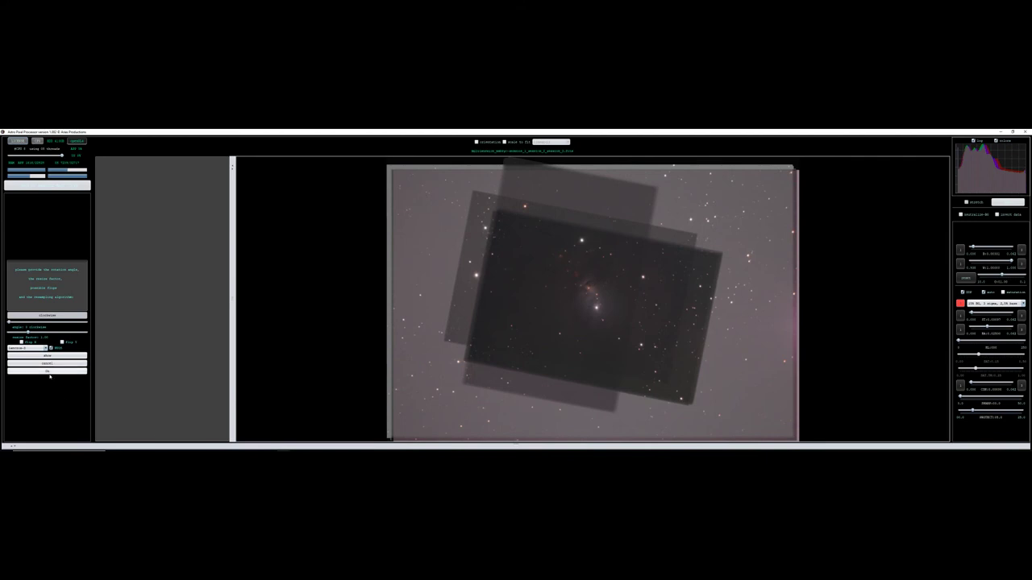
click(26, 316)
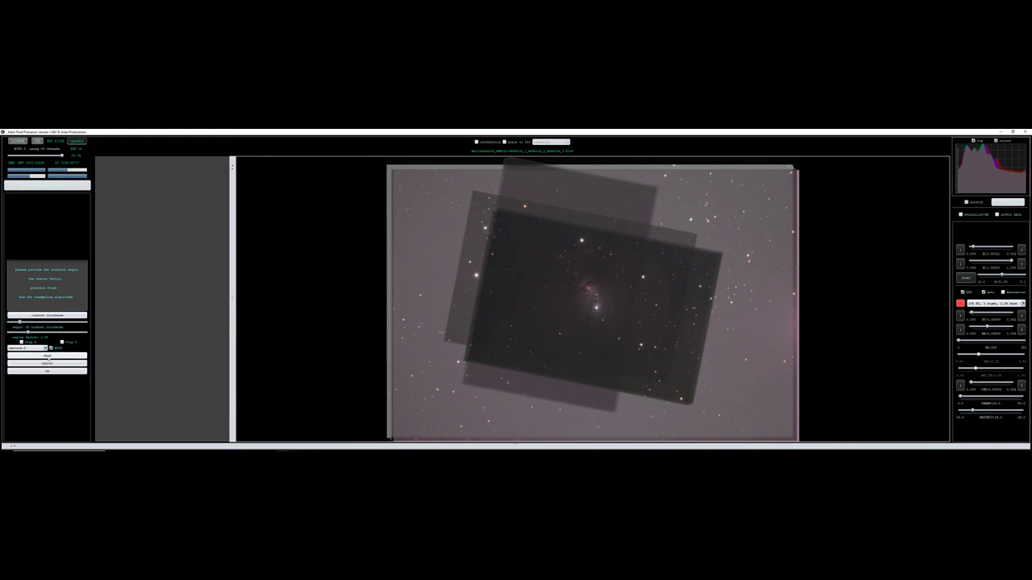
click(47, 356)
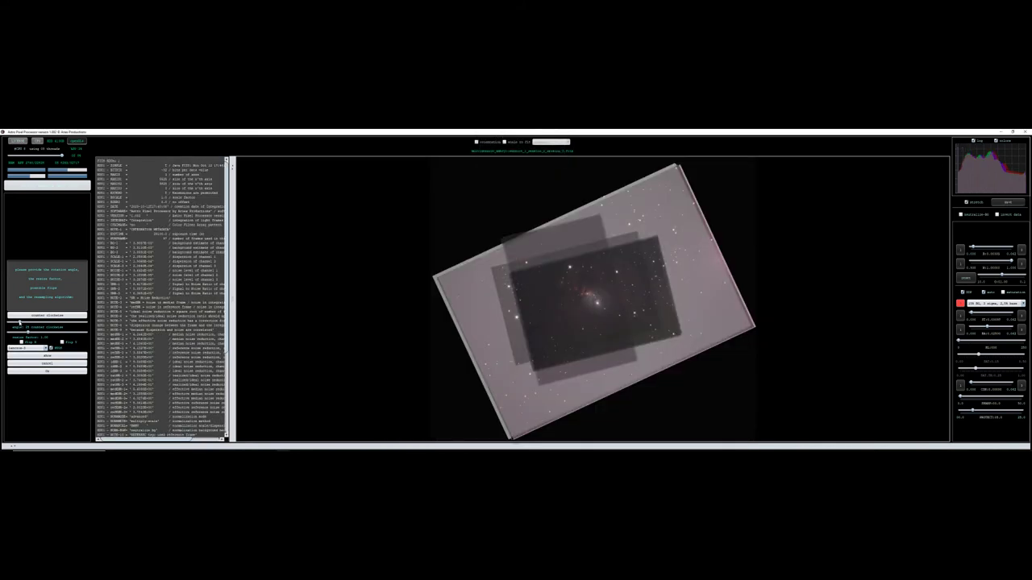
drag(19, 322, 15, 322)
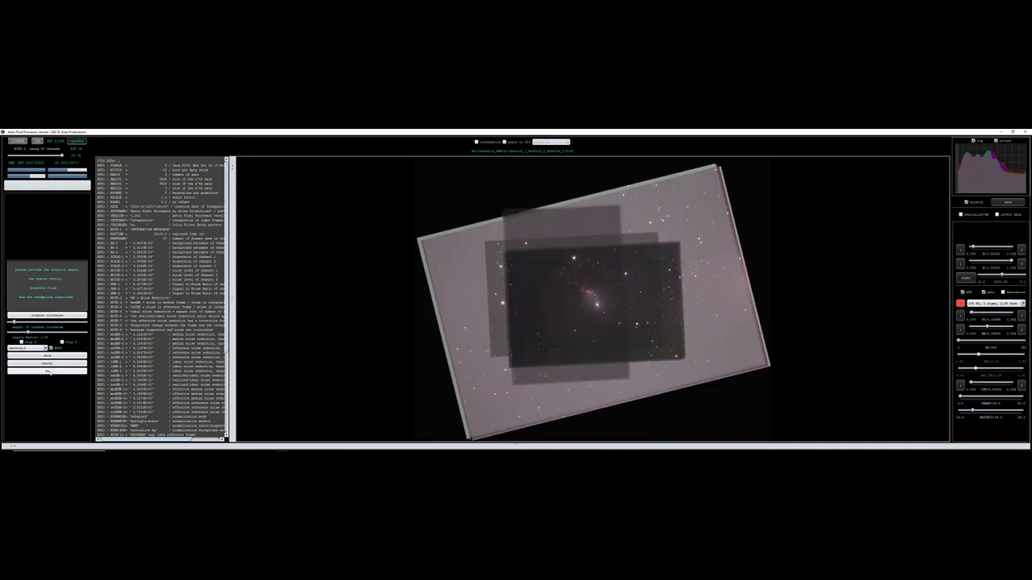
click(47, 356)
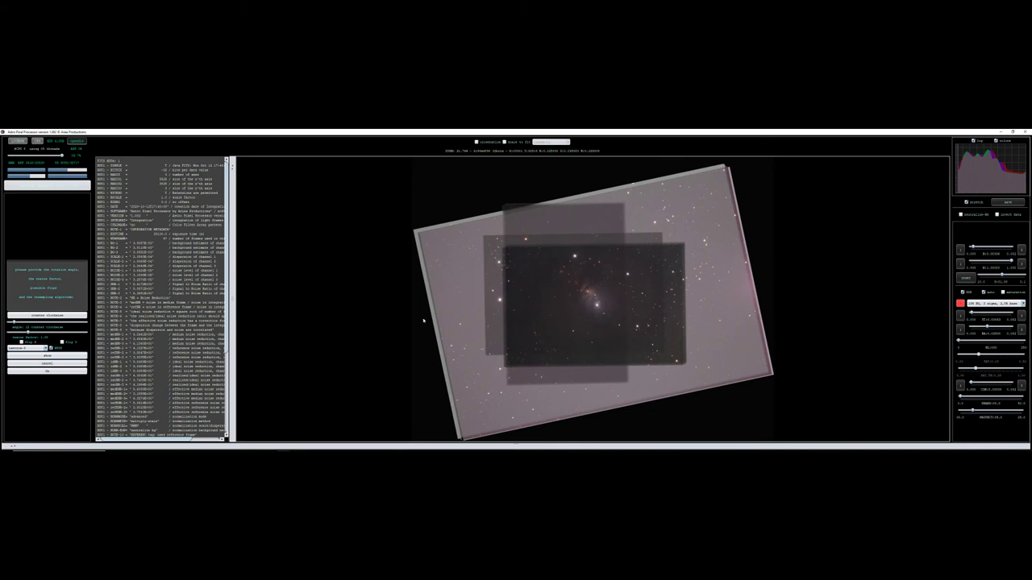
click(64, 372)
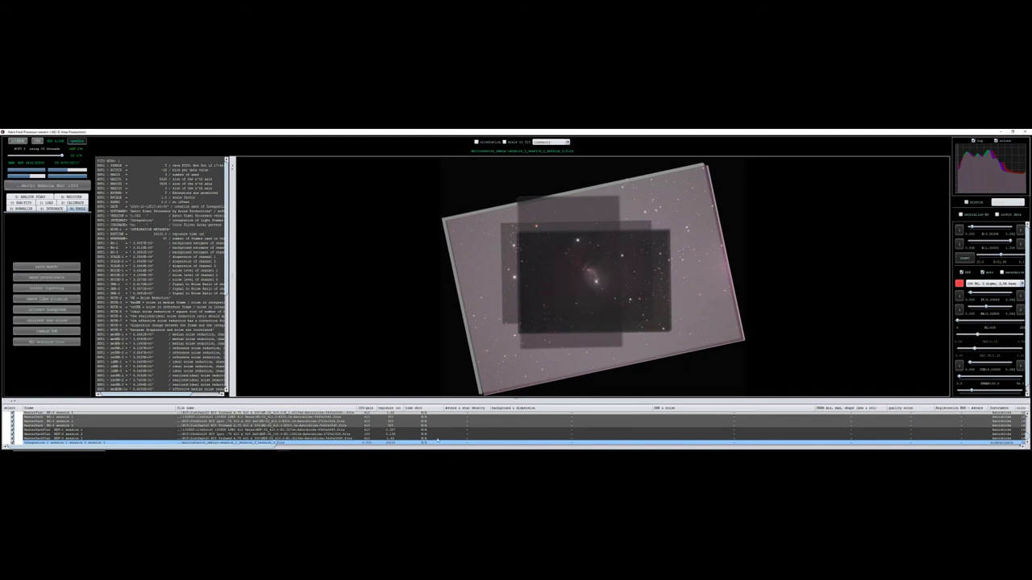
click(428, 439)
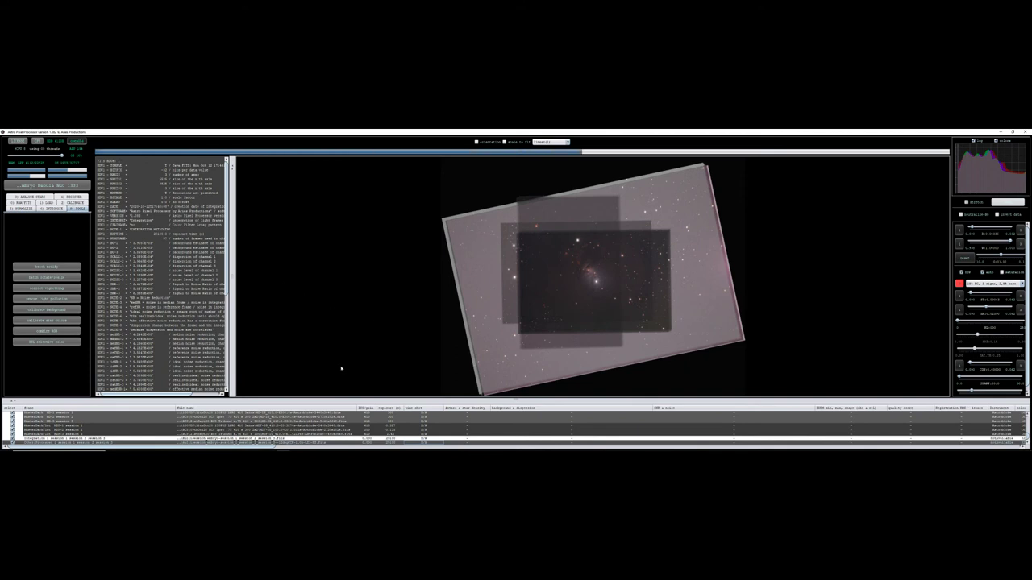
Crop the rotated image to a portrait area around the nebula inside the dark overlap, save it and load the cropped image.
click(45, 267)
click(631, 300)
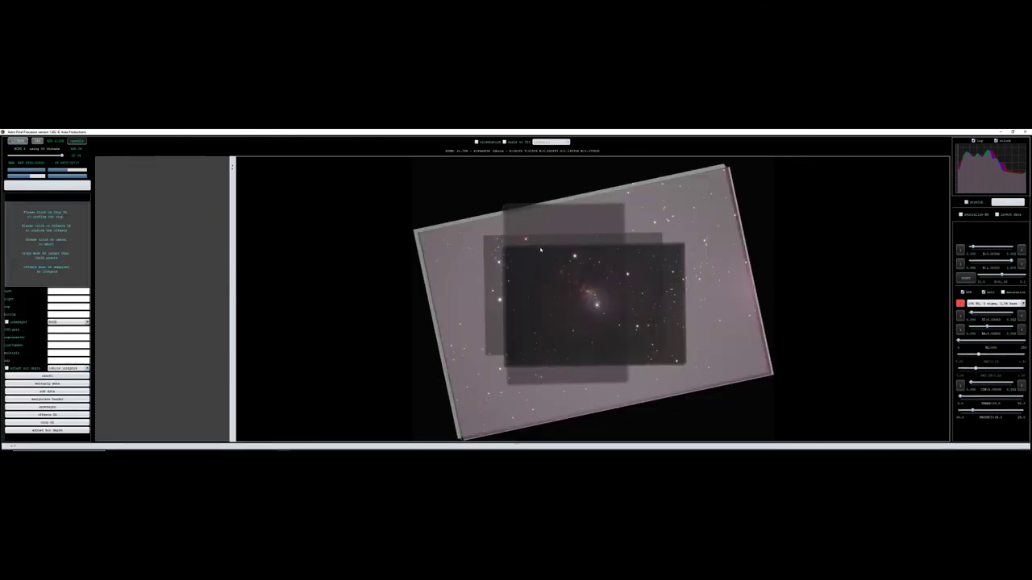
drag(542, 248, 625, 357)
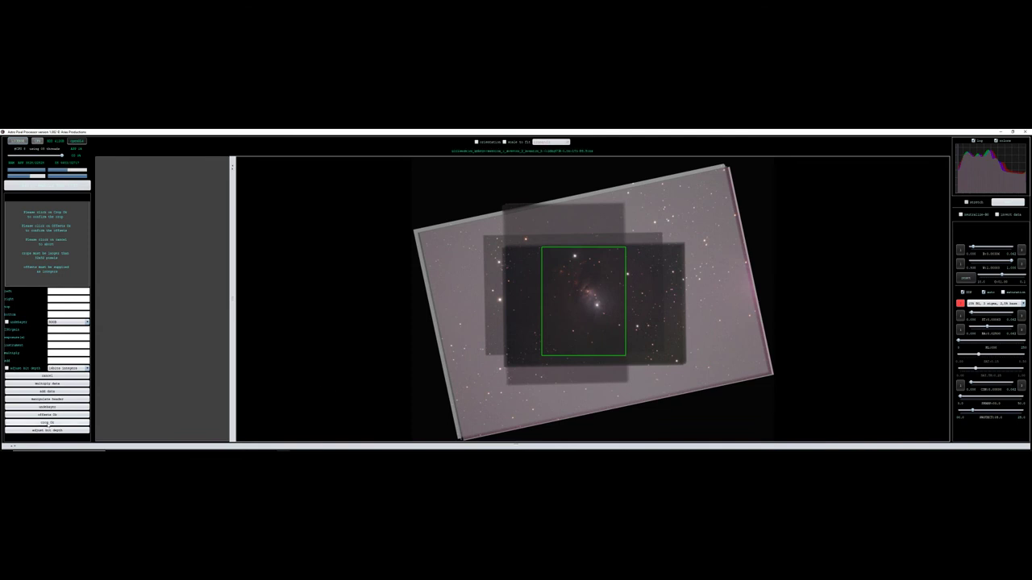
click(47, 422)
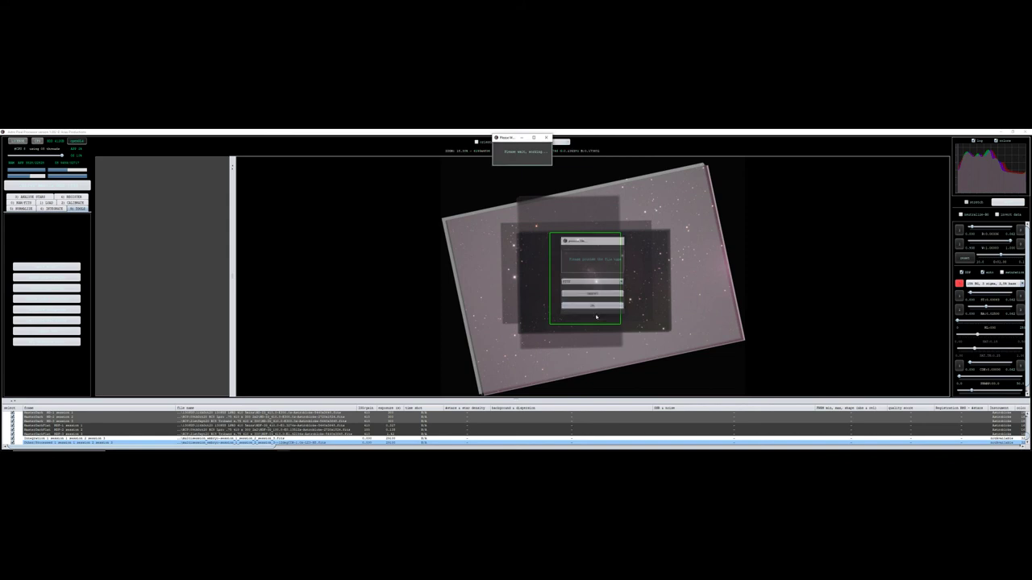
click(595, 307)
double_click(491, 444)
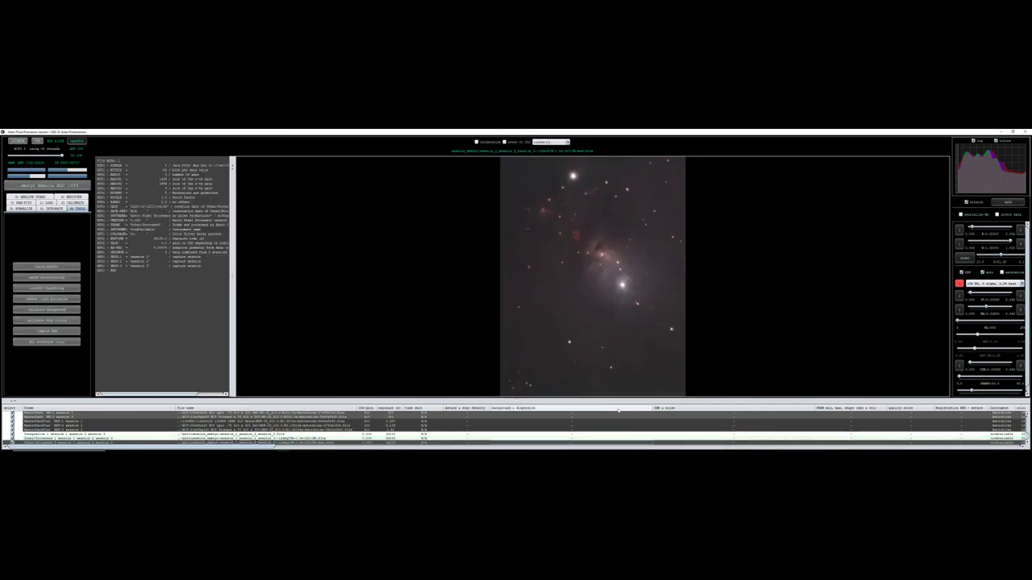
scroll(686, 317, down, 3)
scroll(681, 318, up, 1)
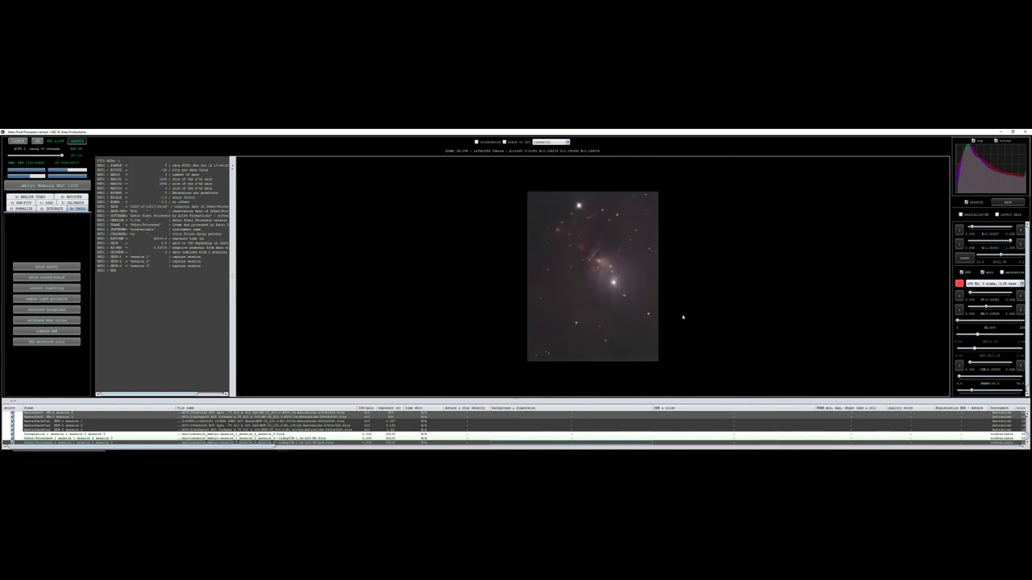
Rotate the cropped nebula image 180 degrees clockwise, save the result and load it for inspection.
click(47, 277)
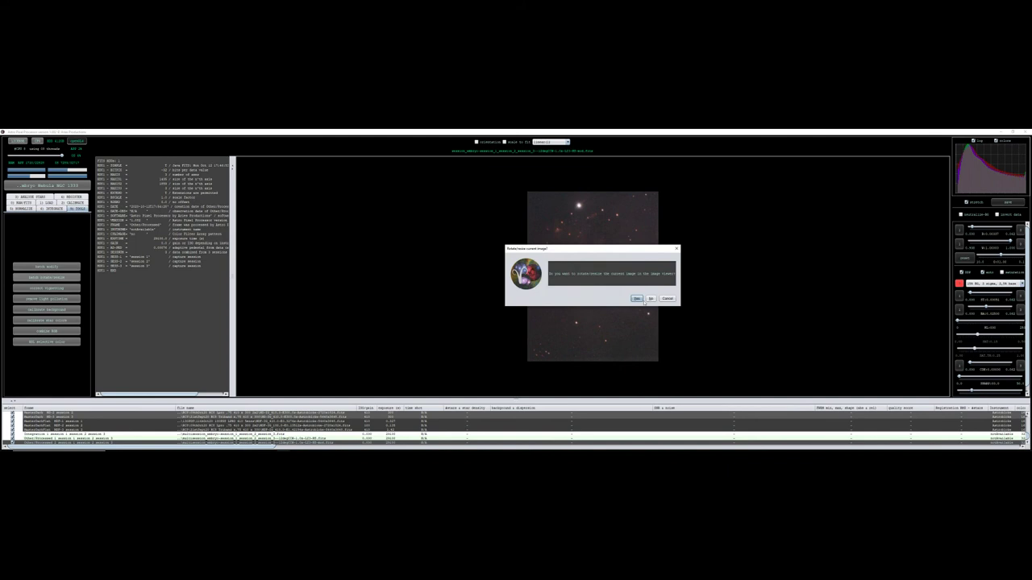
click(637, 299)
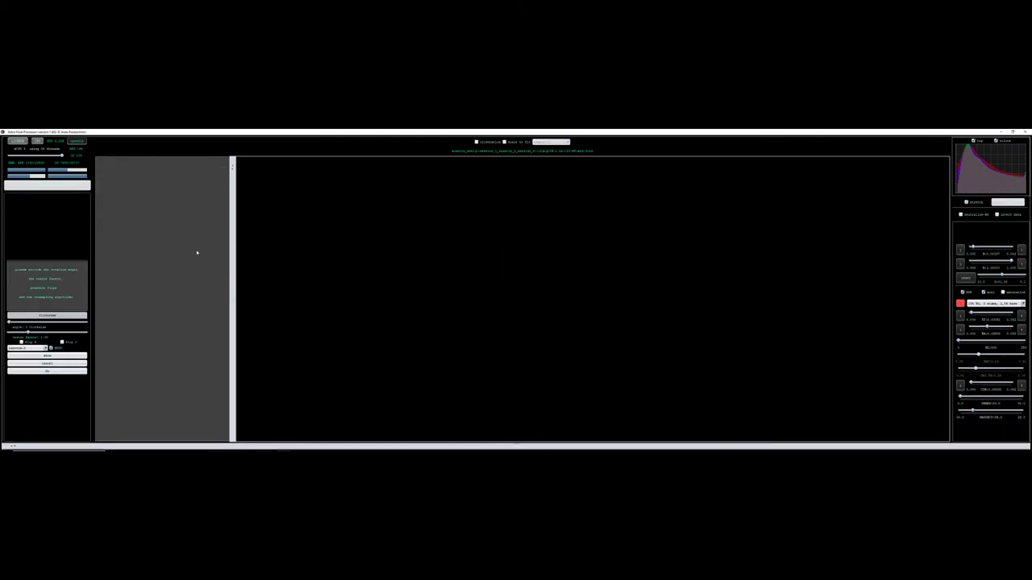
drag(9, 322, 162, 329)
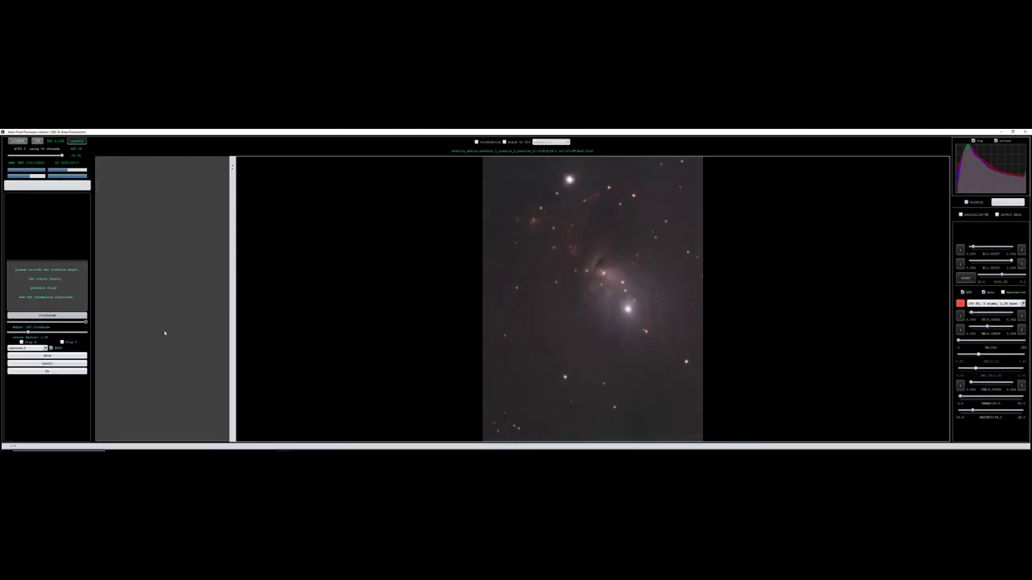
click(47, 371)
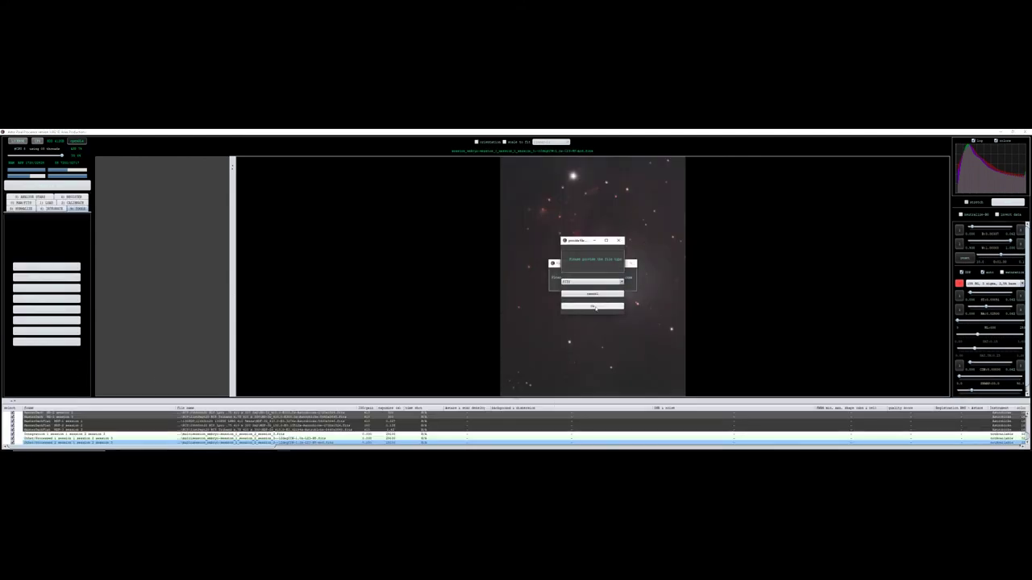
click(591, 306)
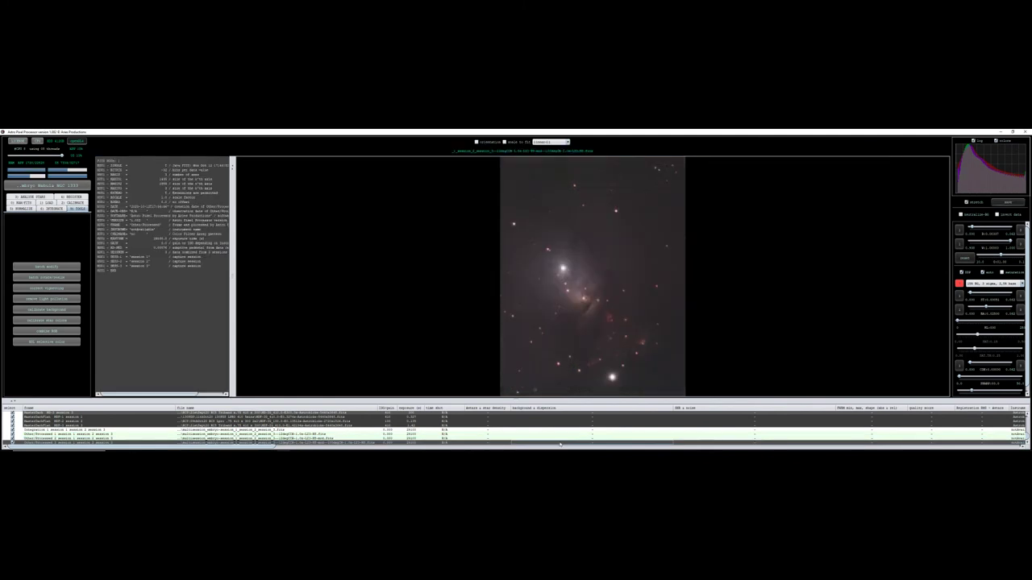
scroll(633, 345, down, 2)
scroll(633, 345, up, 1)
scroll(636, 349, up, 1)
scroll(620, 368, down, 1)
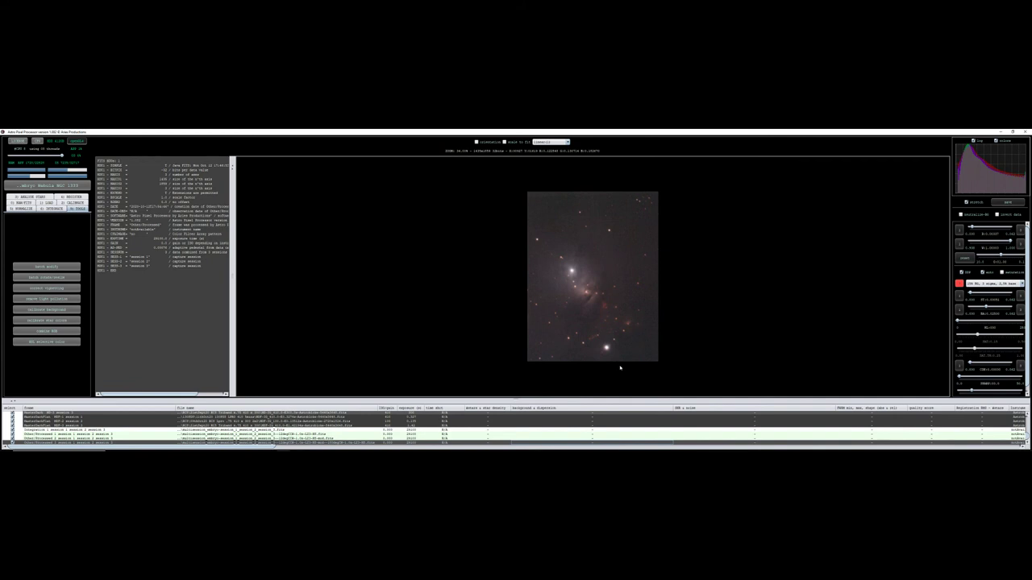
Crop the strip above the nebula off the rotated image, keeping its full width, and save and load the result.
click(67, 268)
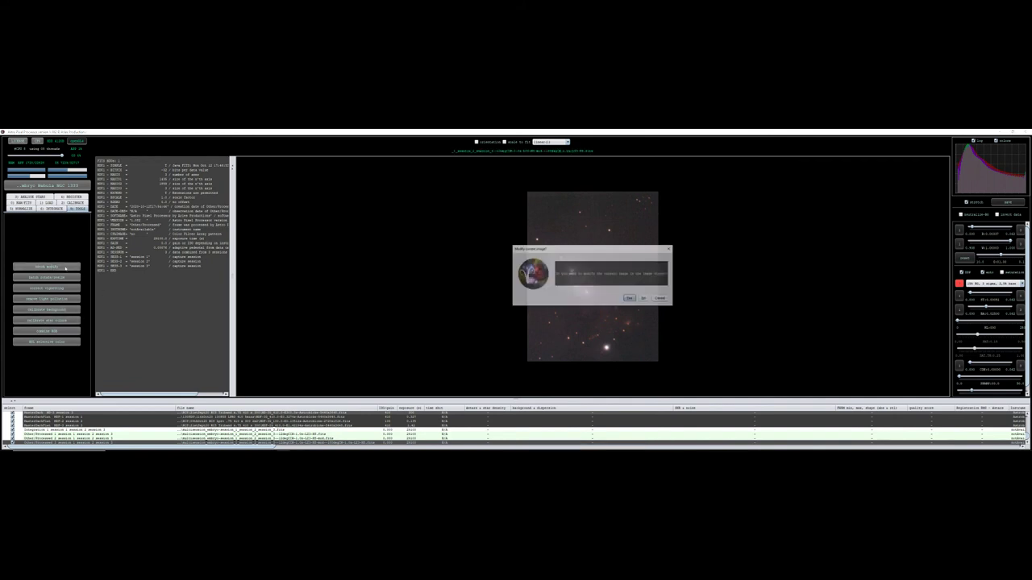
click(629, 298)
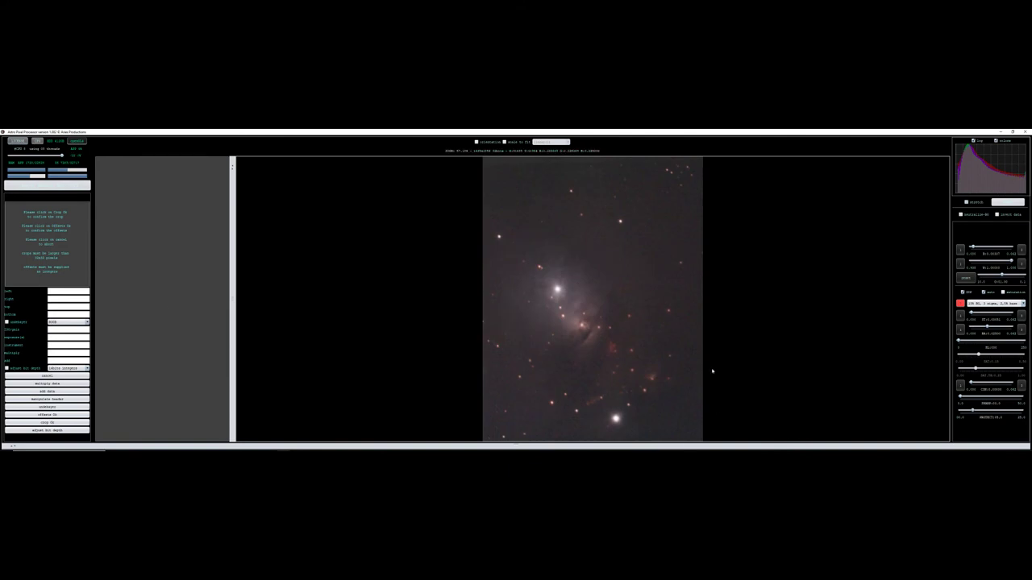
scroll(713, 383, down, 1)
drag(679, 413, 506, 223)
click(47, 422)
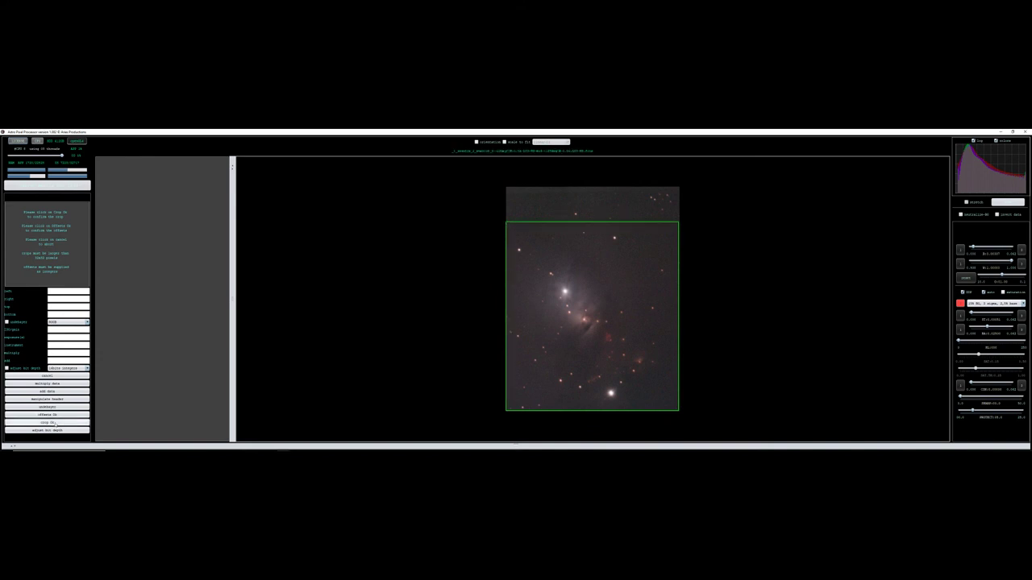
click(605, 307)
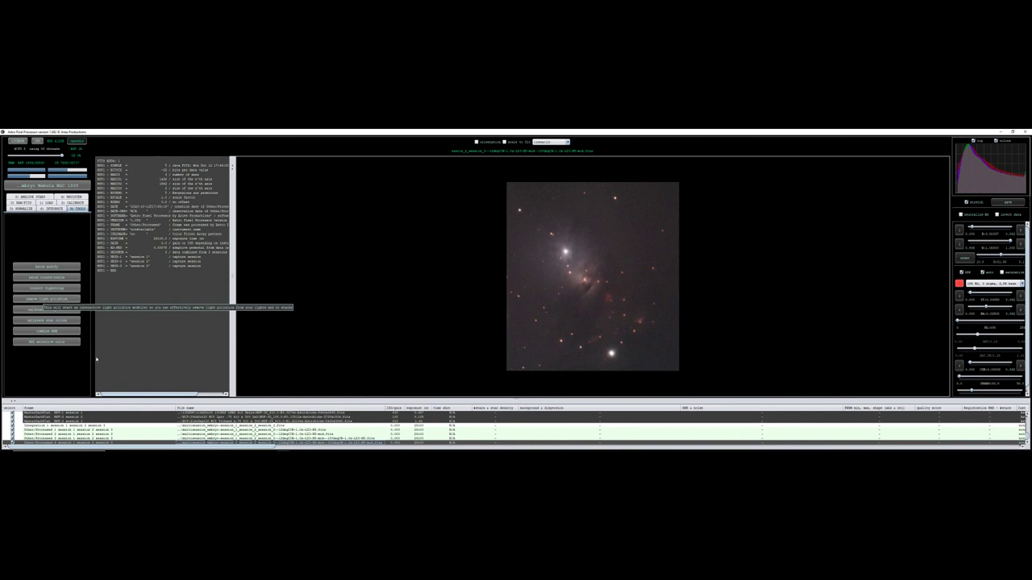
Start light pollution removal on the cropped image and mark a small background sample in the image's lower-right corner.
click(40, 299)
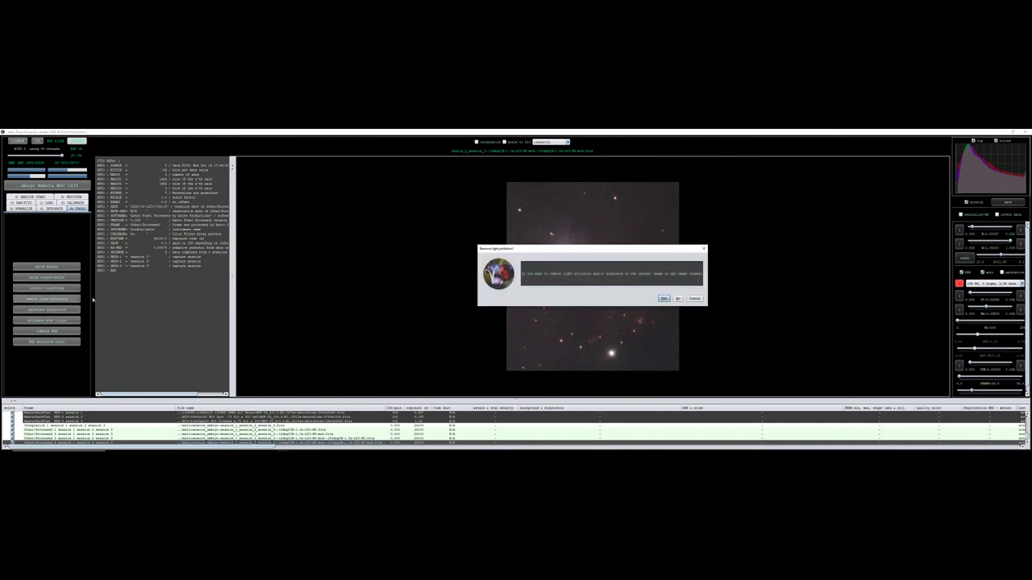
click(664, 298)
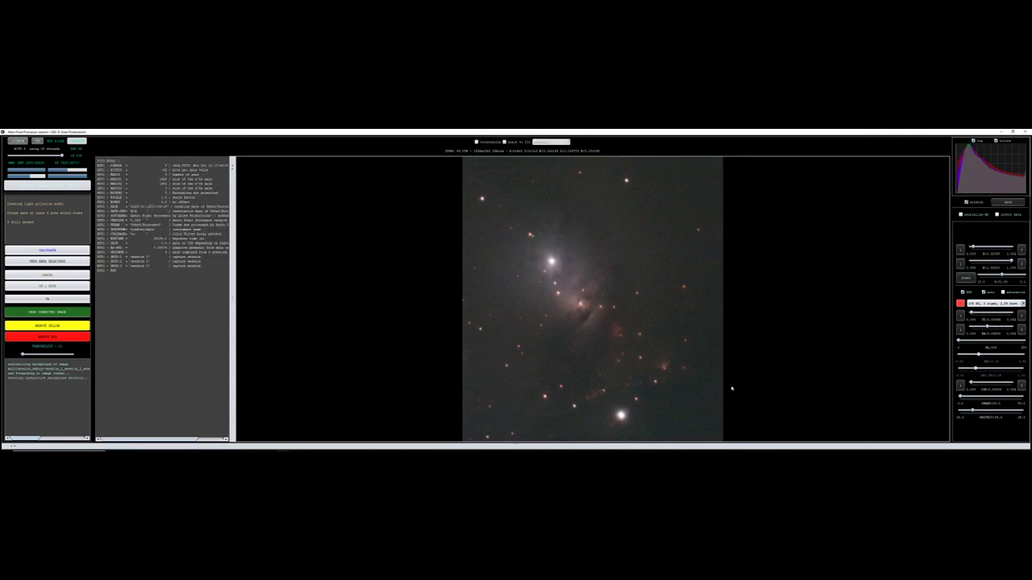
drag(707, 427, 715, 436)
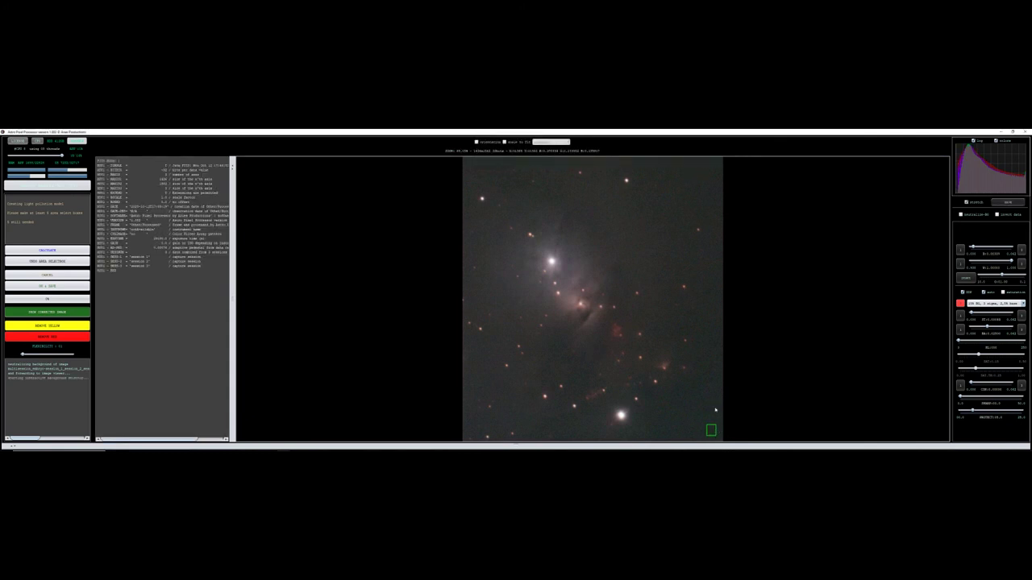